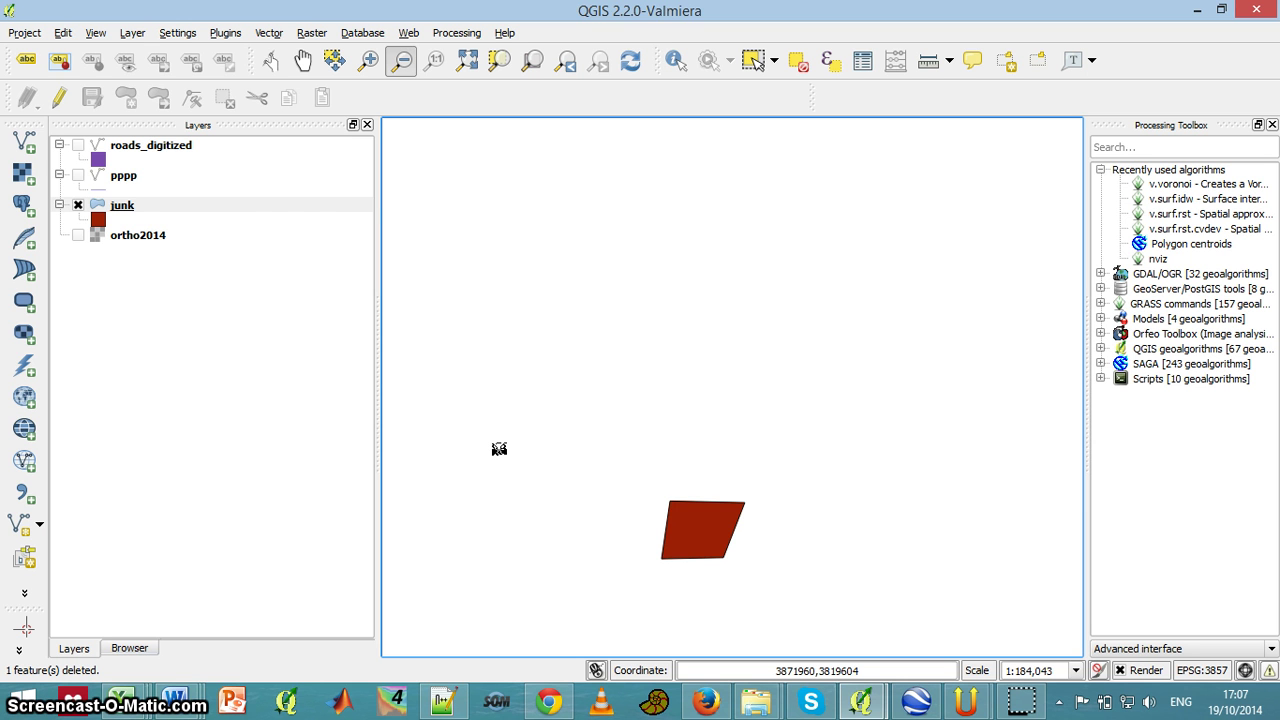
In the junk layer, draw a large quadrilateral above the small polygon and accept empty attributes
{"action": "left_click", "coordinate": [125, 205]}
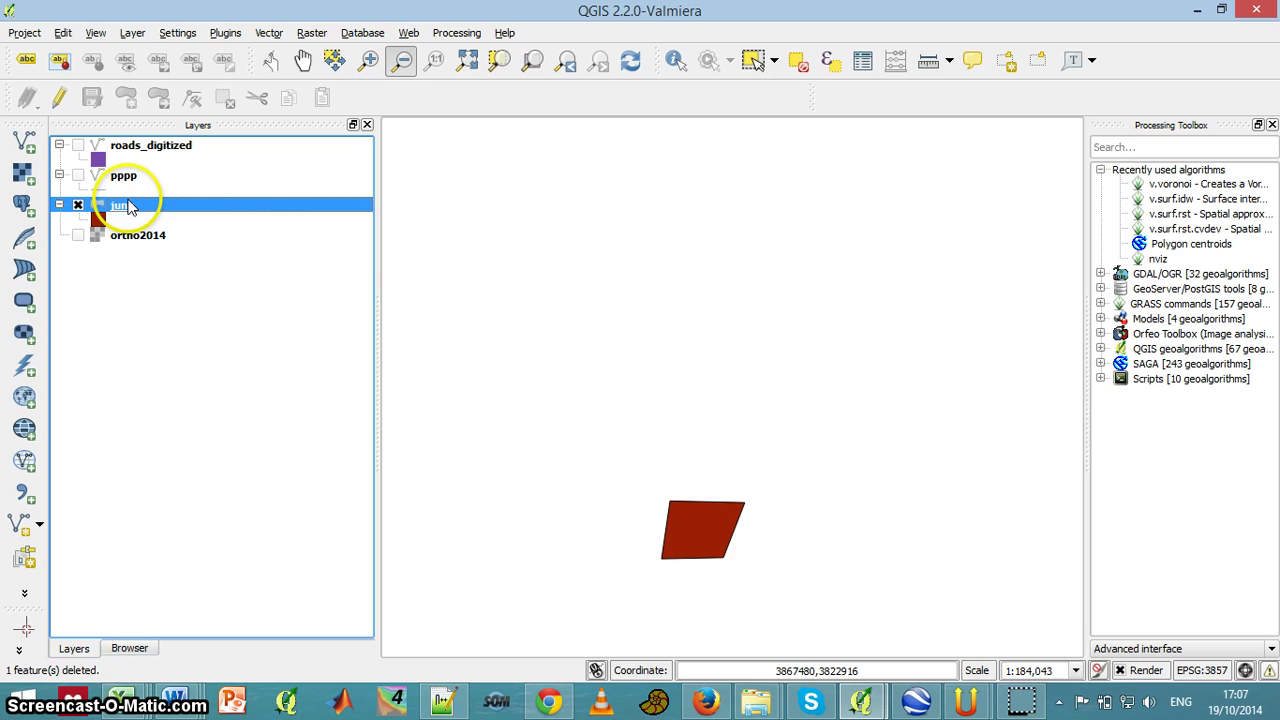
{"action": "left_click", "coordinate": [59, 98]}
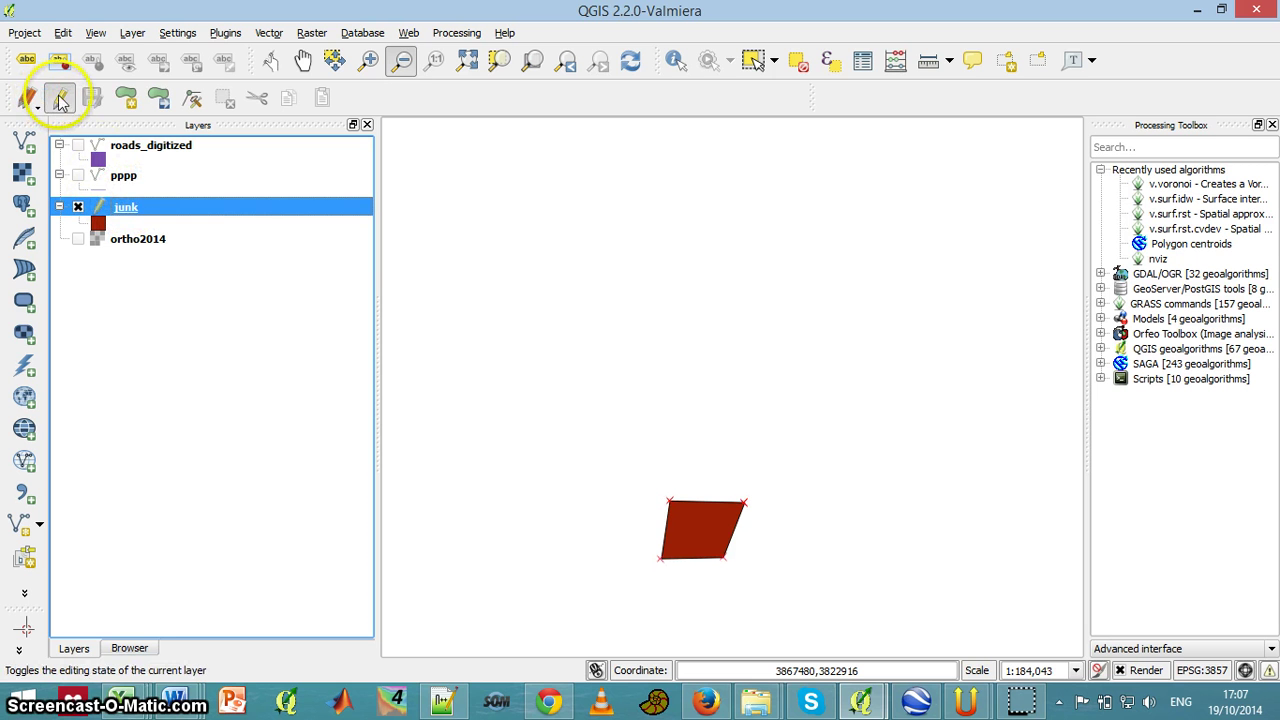
{"action": "left_click", "coordinate": [127, 100]}
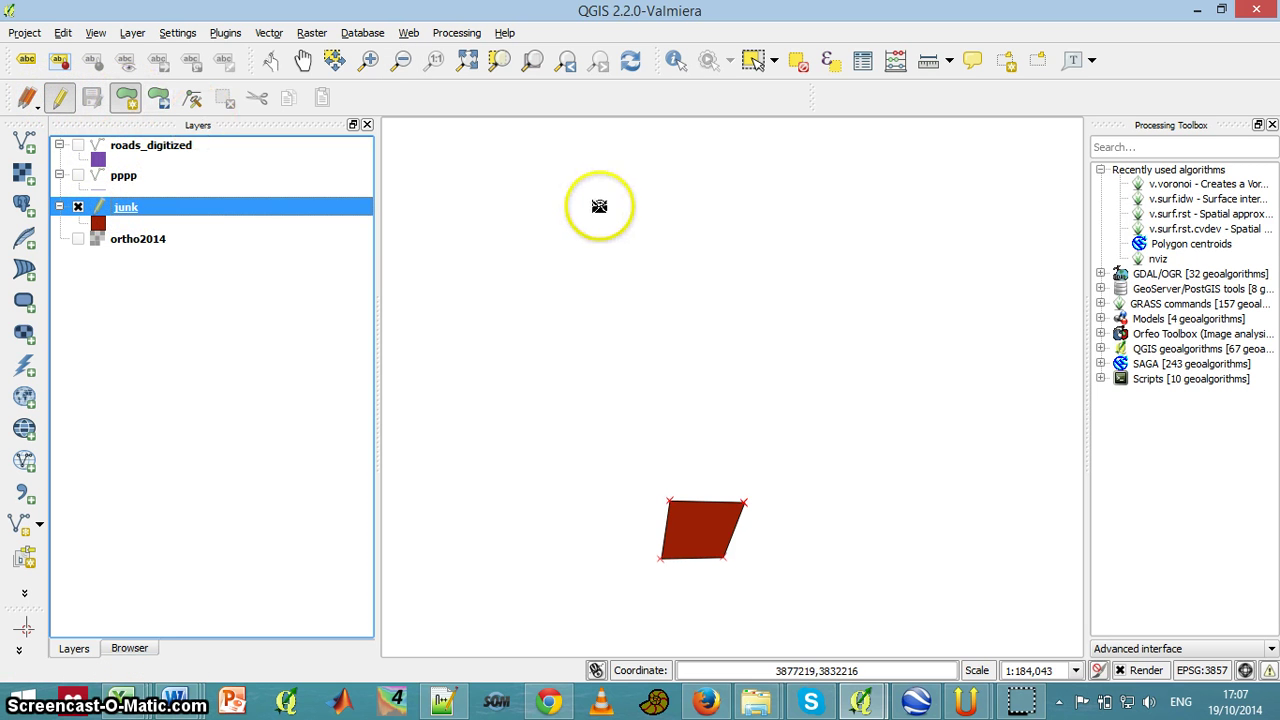
{"action": "left_click", "coordinate": [518, 192]}
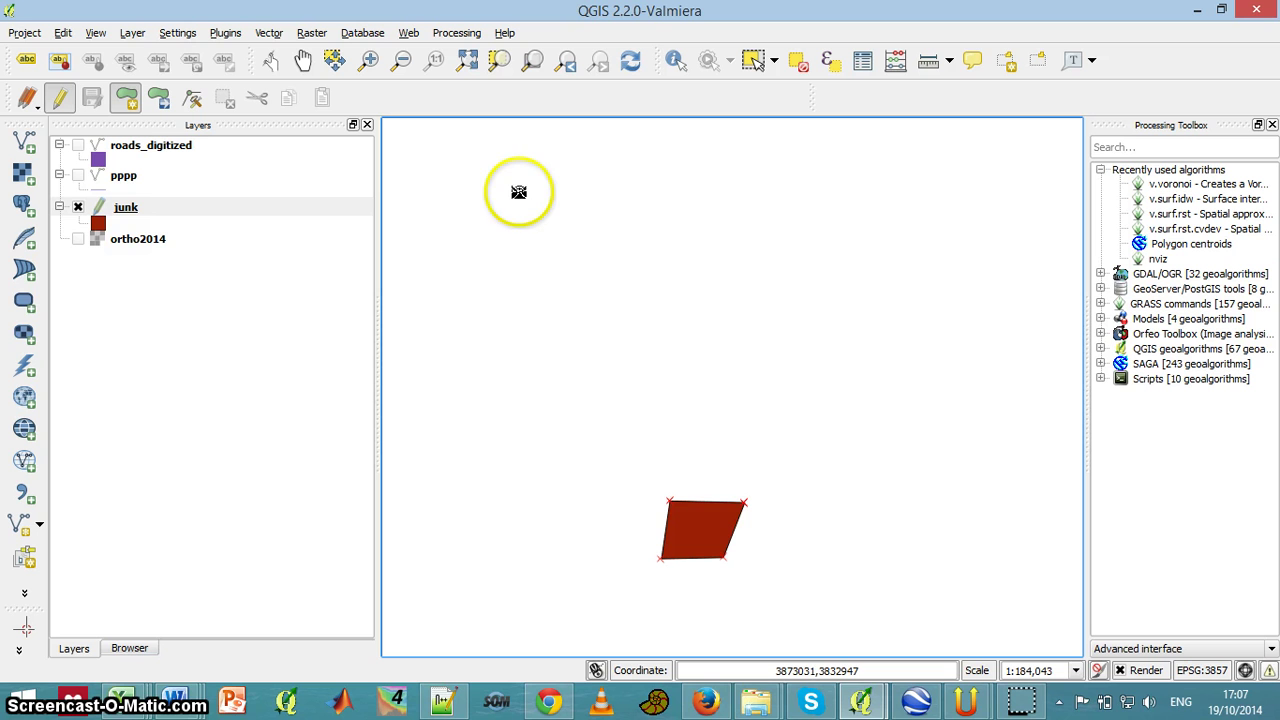
{"action": "left_click", "coordinate": [513, 298]}
{"action": "left_click", "coordinate": [792, 340]}
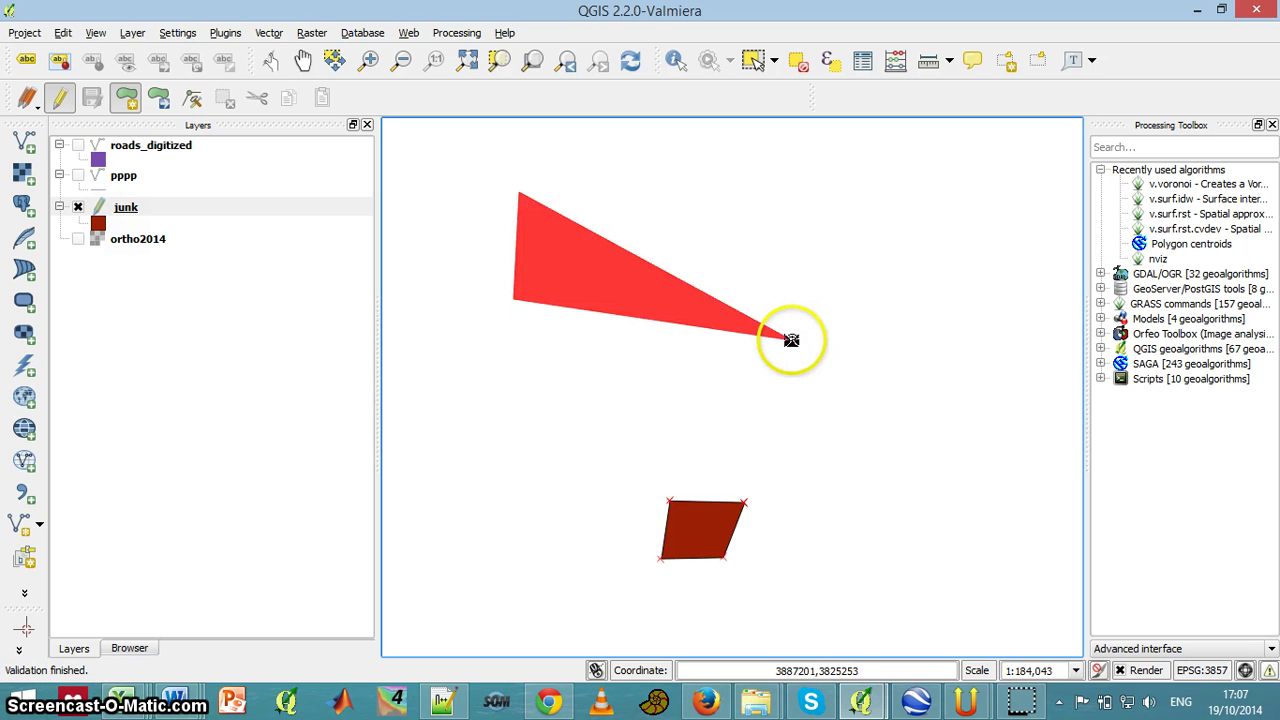
{"action": "right_click", "coordinate": [880, 196]}
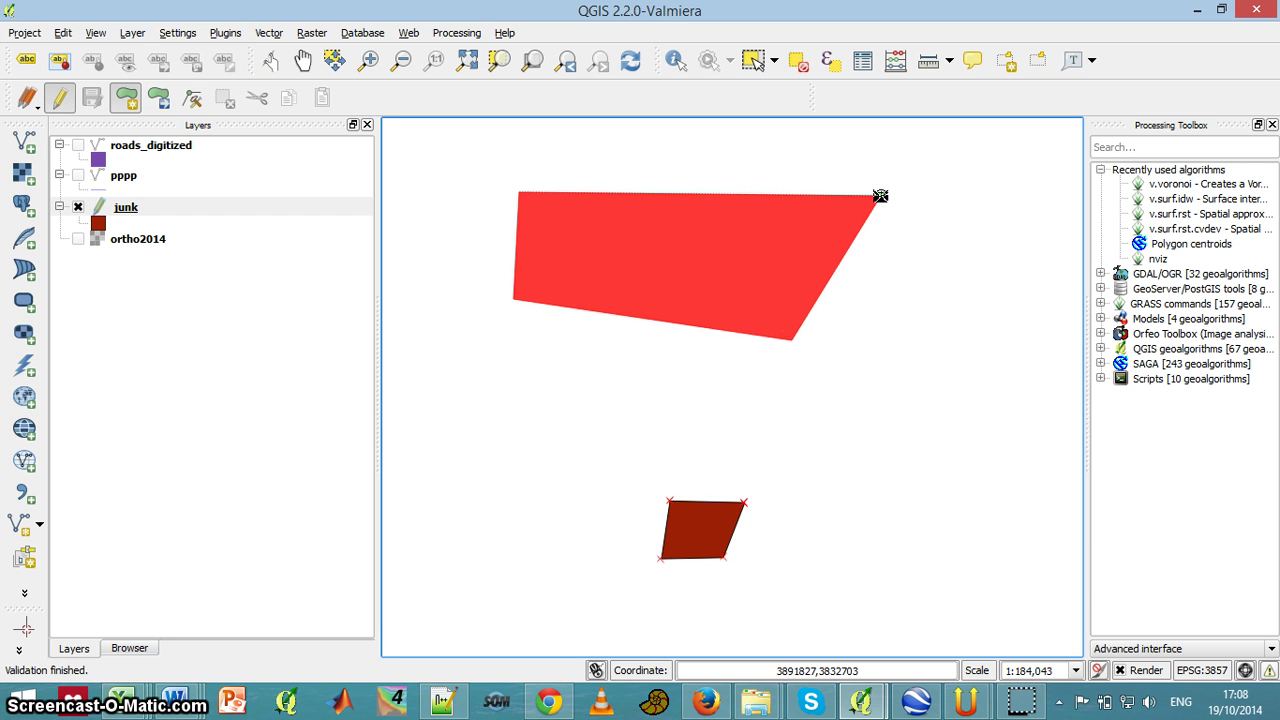
{"action": "left_click", "coordinate": [880, 196]}
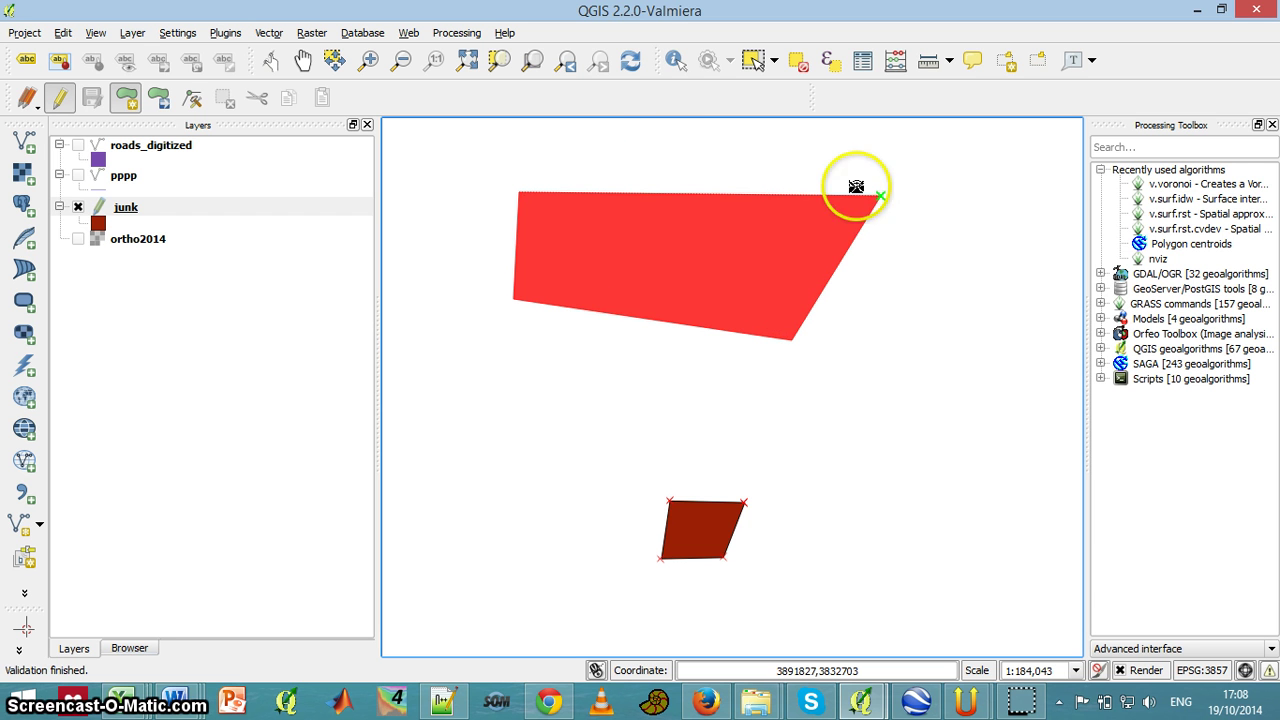
{"action": "right_click", "coordinate": [622, 149]}
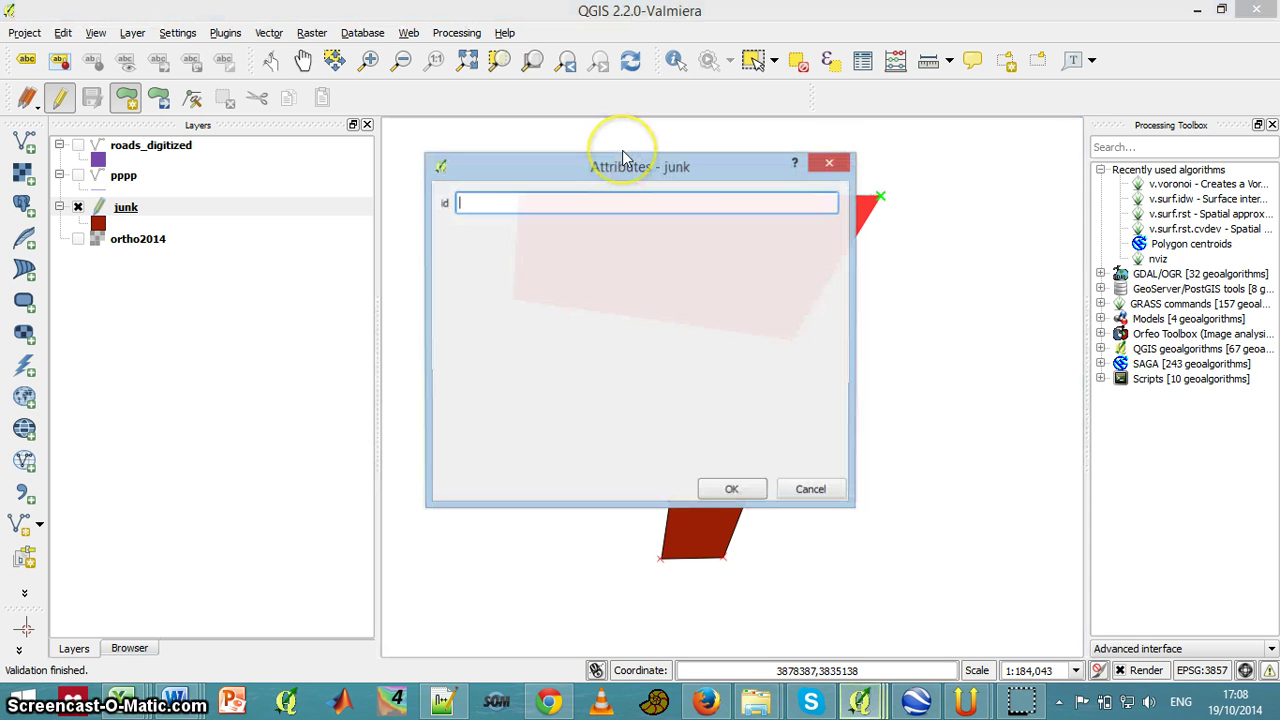
{"action": "left_click", "coordinate": [714, 488]}
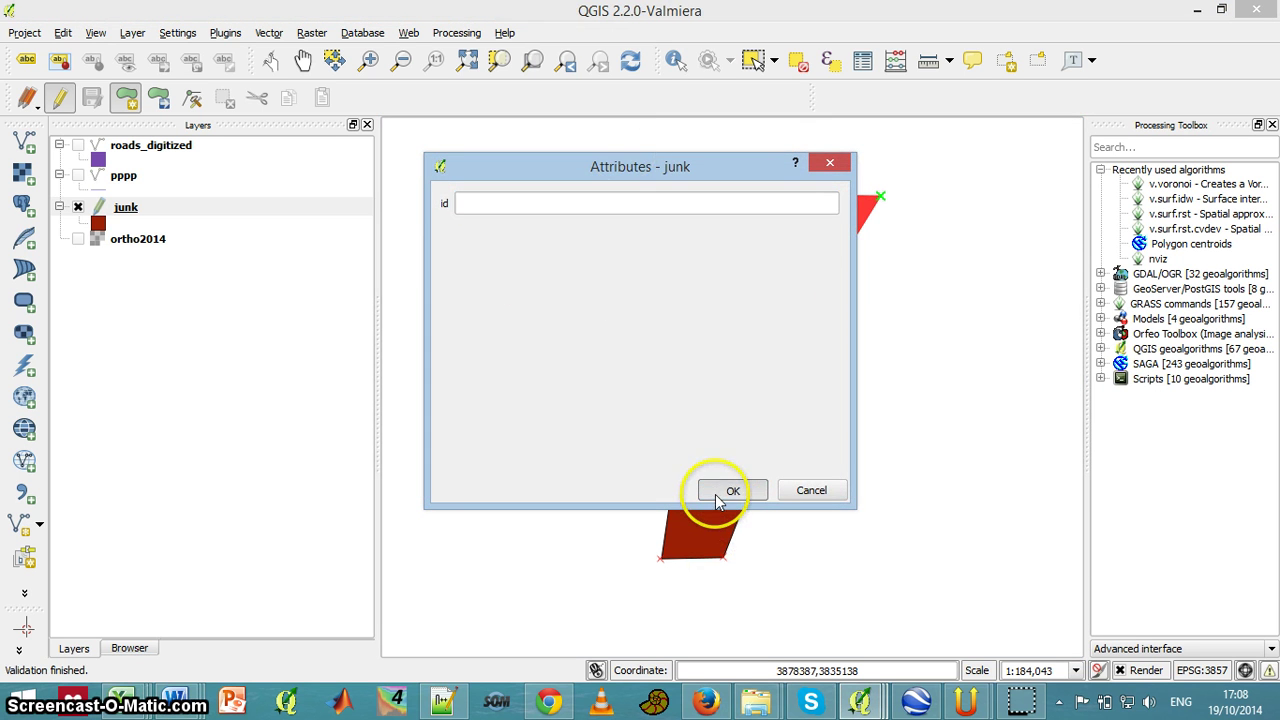
Stop editing junk and save the new polygon to the layer
{"action": "left_click", "coordinate": [57, 103]}
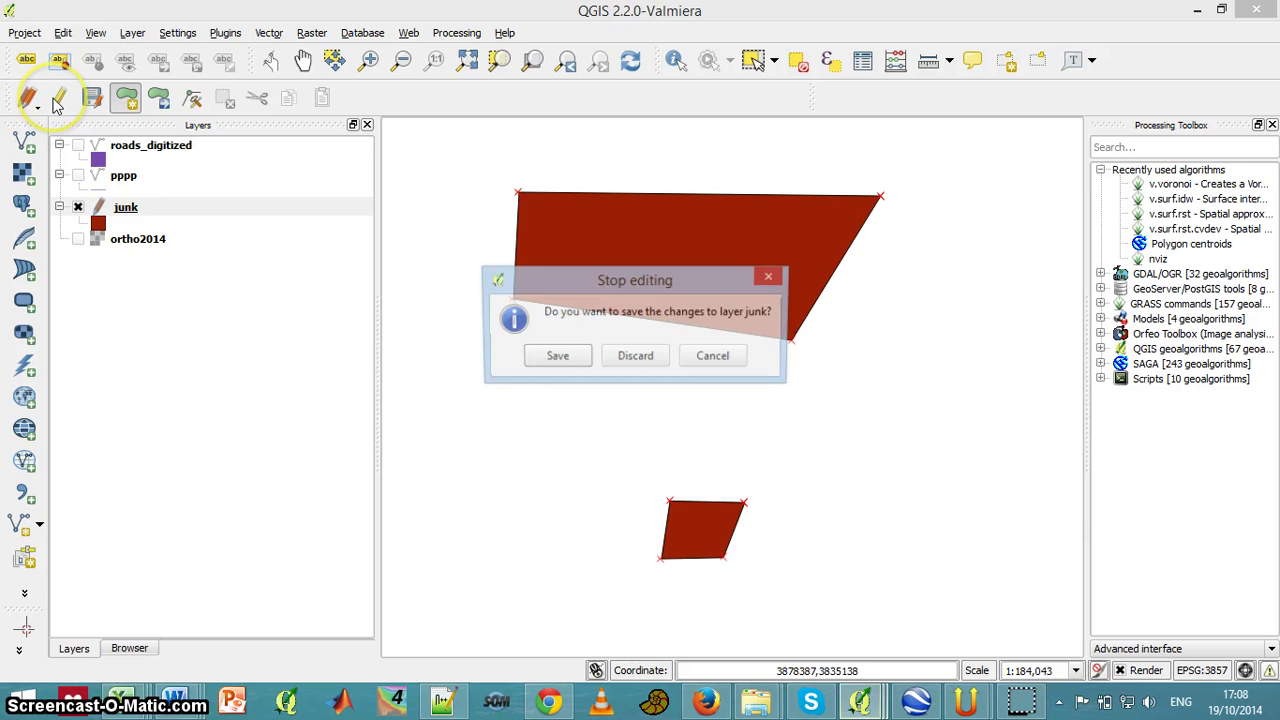
{"action": "left_click", "coordinate": [545, 360]}
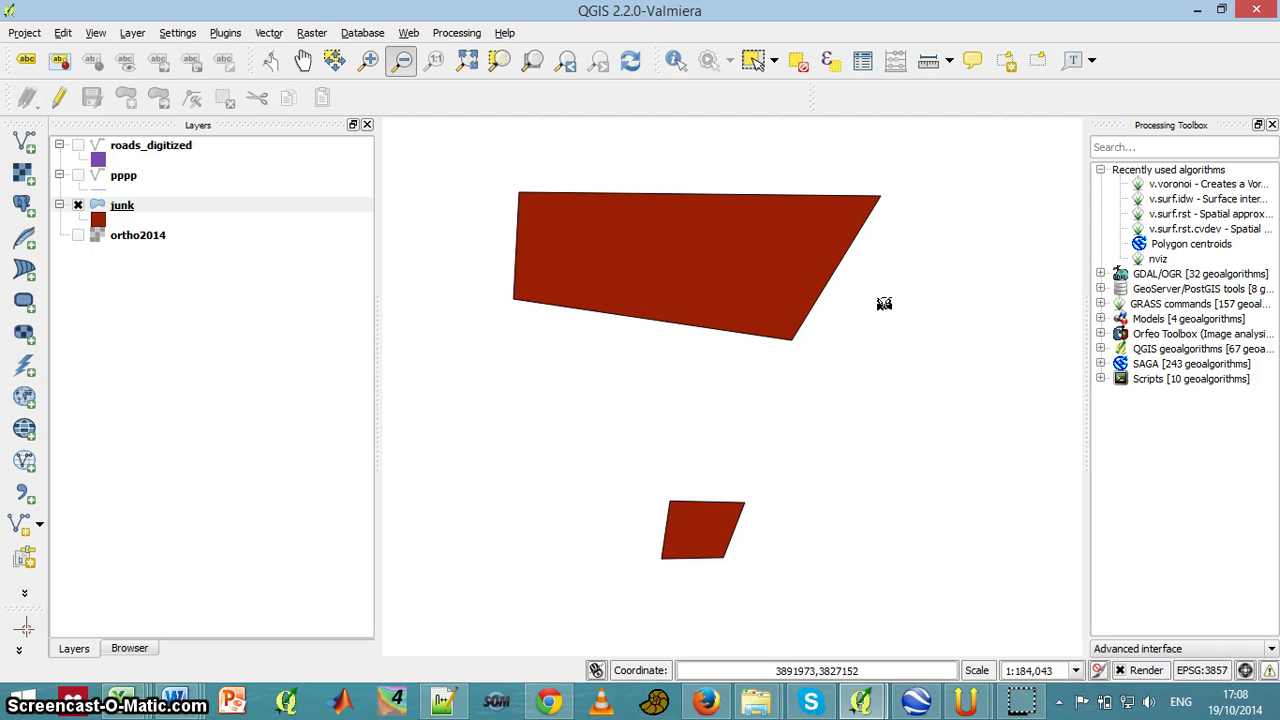
{"action": "left_click_drag", "start_coordinate": [860, 209], "coordinate": [880, 196]}
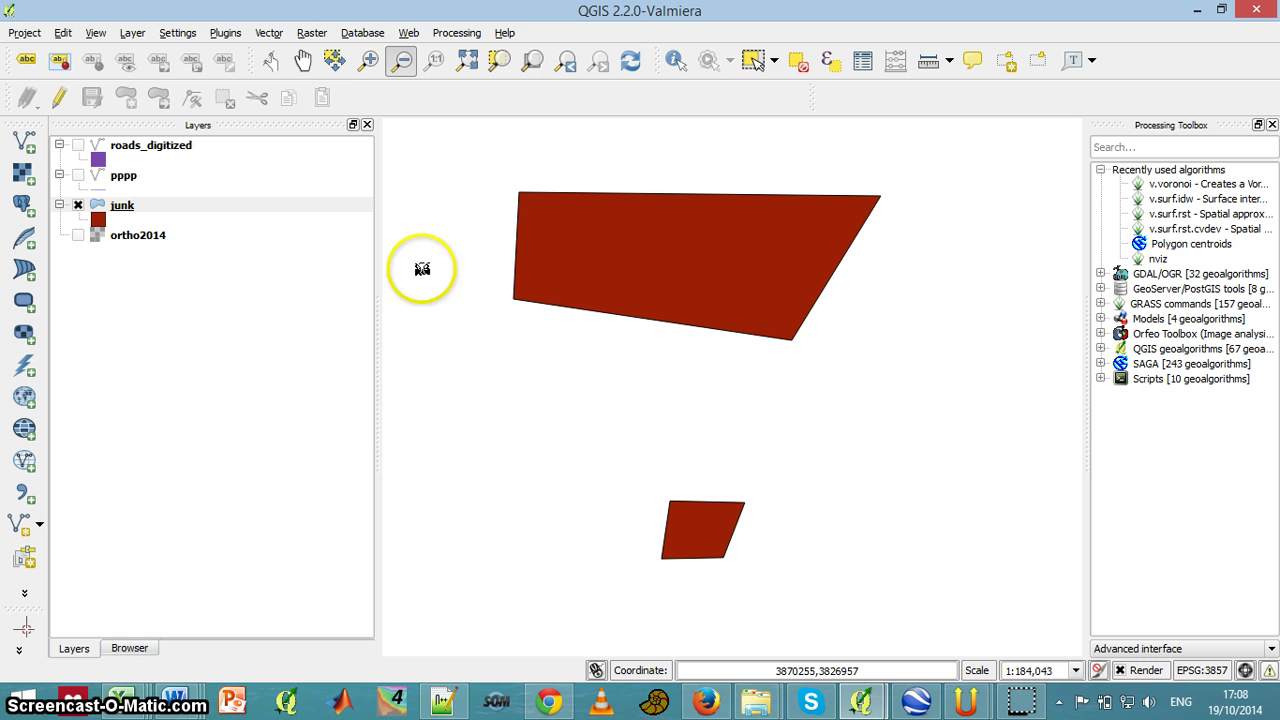
Run Vector > Geometry Tools > Check geometry validity on junk, which finds 4 duplicate-node errors
{"action": "left_click", "coordinate": [266, 33]}
{"action": "mouse_move", "coordinate": [308, 253]}
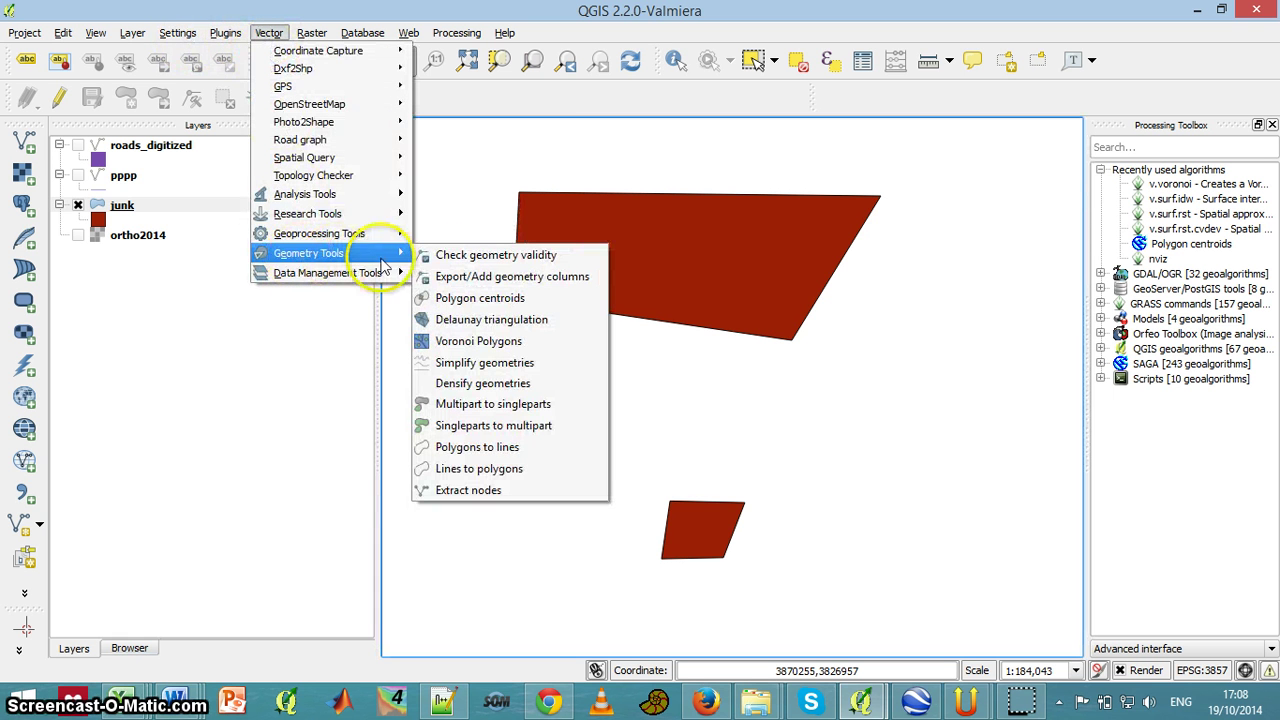
{"action": "left_click", "coordinate": [462, 258]}
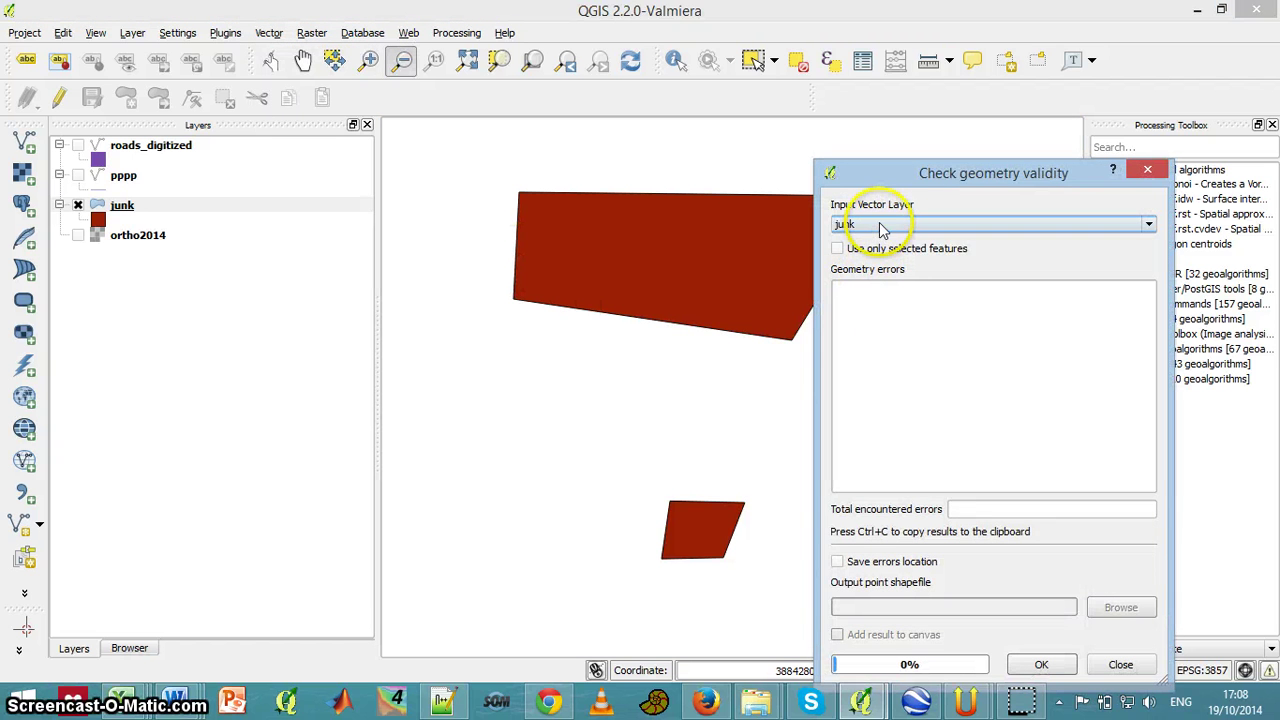
{"action": "left_click", "coordinate": [1038, 666]}
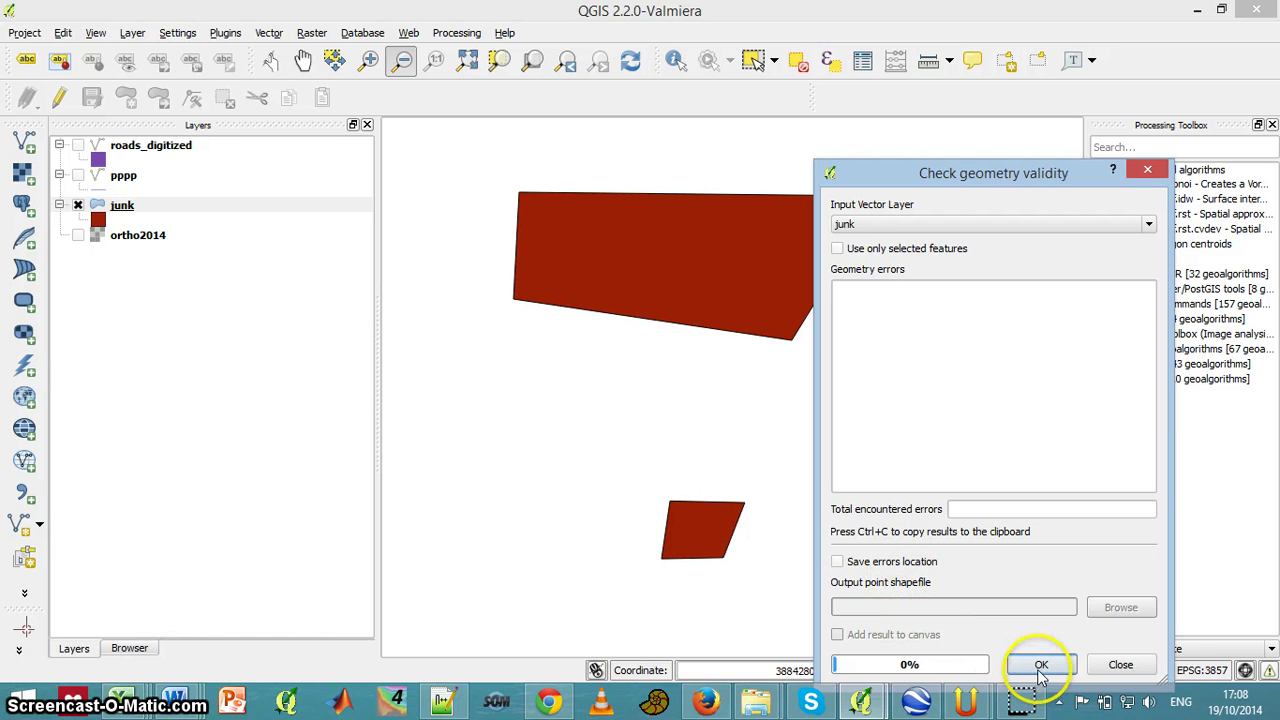
{"action": "left_click", "coordinate": [1041, 667]}
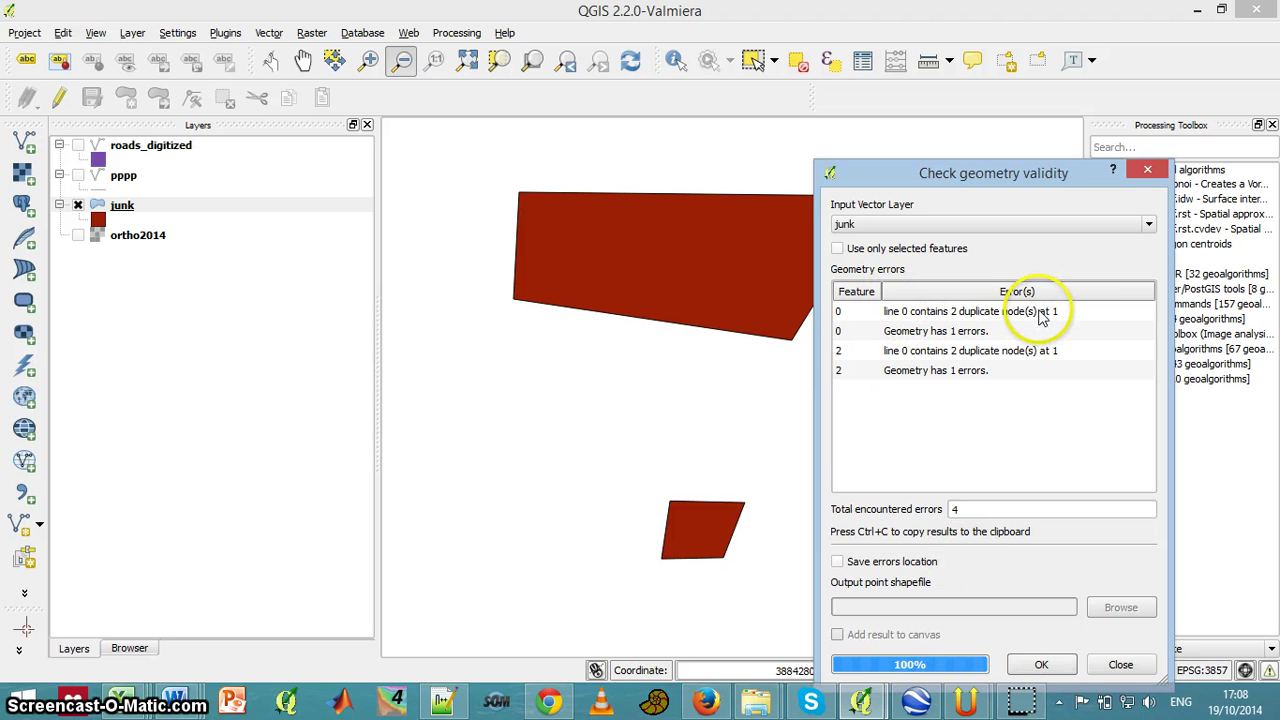
Zoom to feature 0's duplicate-node error and put the junk layer back into editing
{"action": "left_click", "coordinate": [918, 311]}
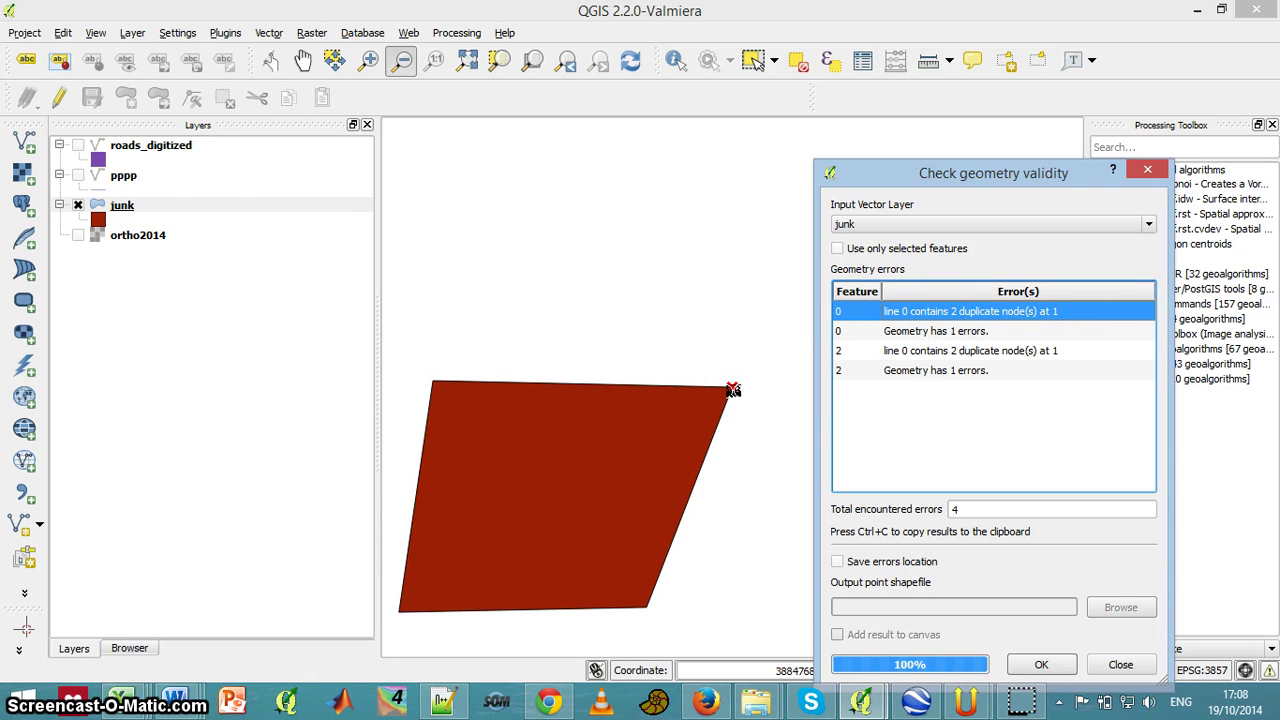
{"action": "left_click", "coordinate": [130, 205]}
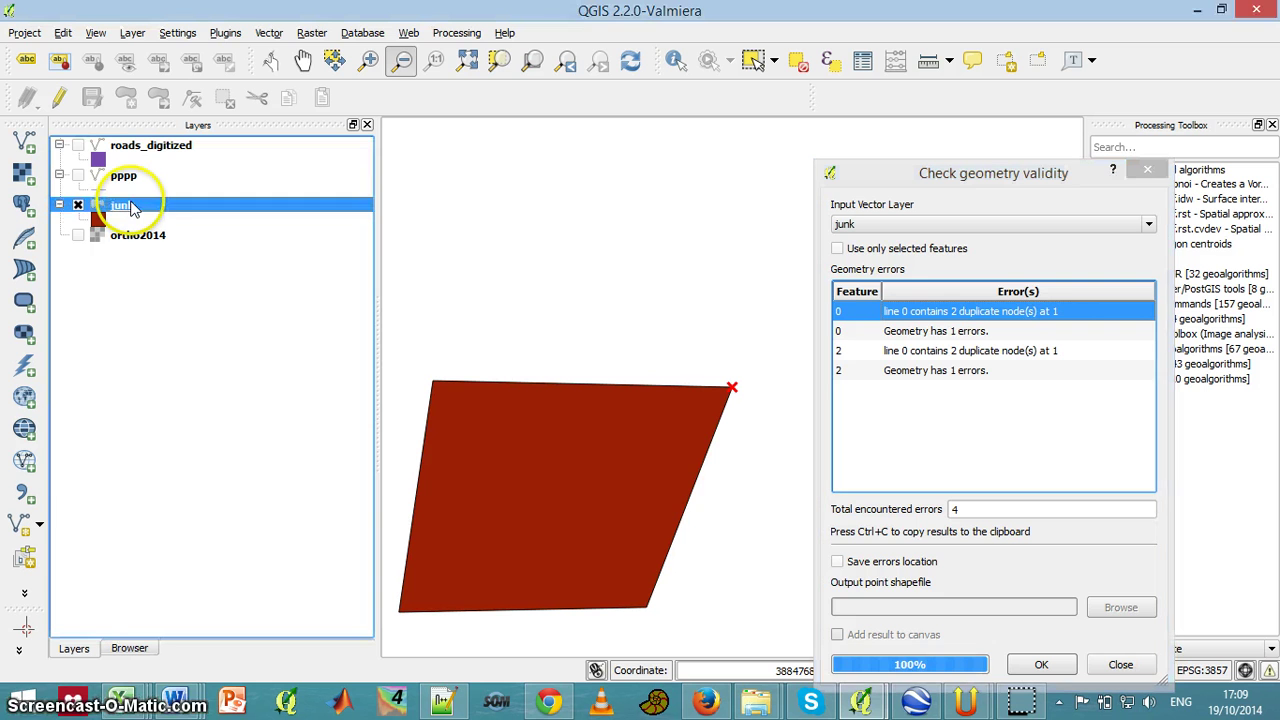
{"action": "left_click", "coordinate": [28, 97]}
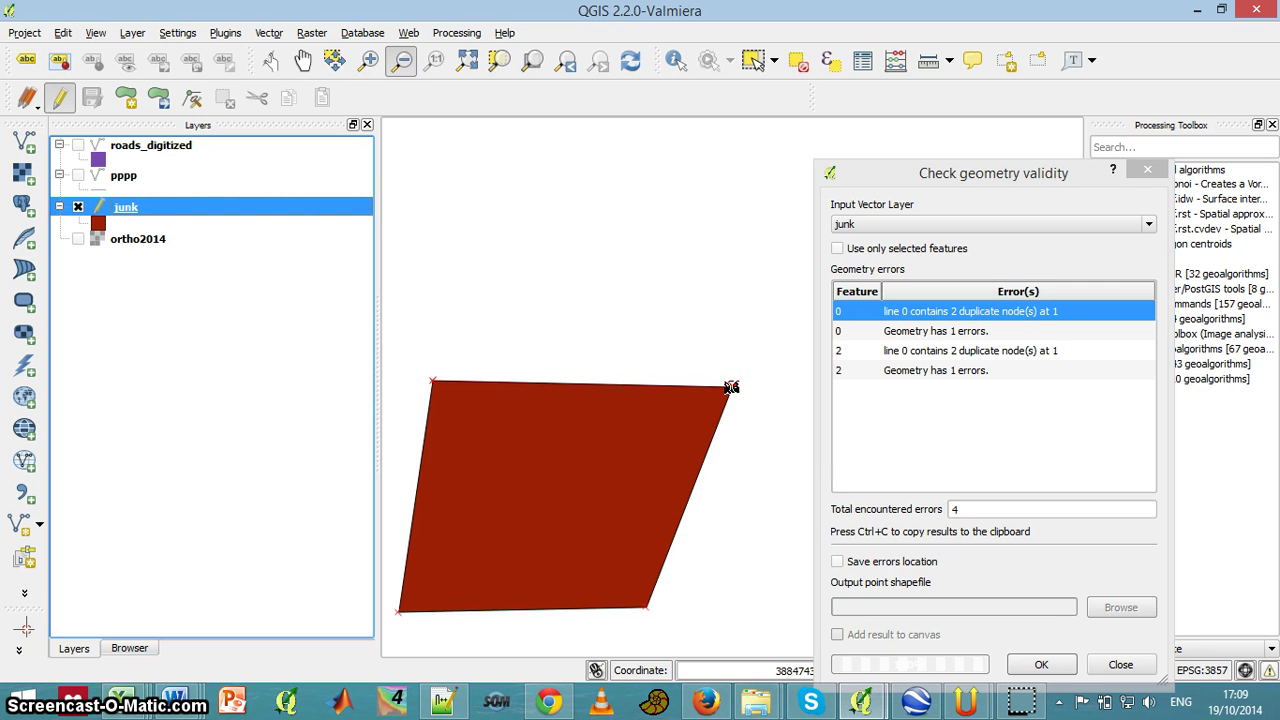
With the Node Tool, add a test vertex on feature 0's top edge, then delete it
{"action": "left_click", "coordinate": [191, 101]}
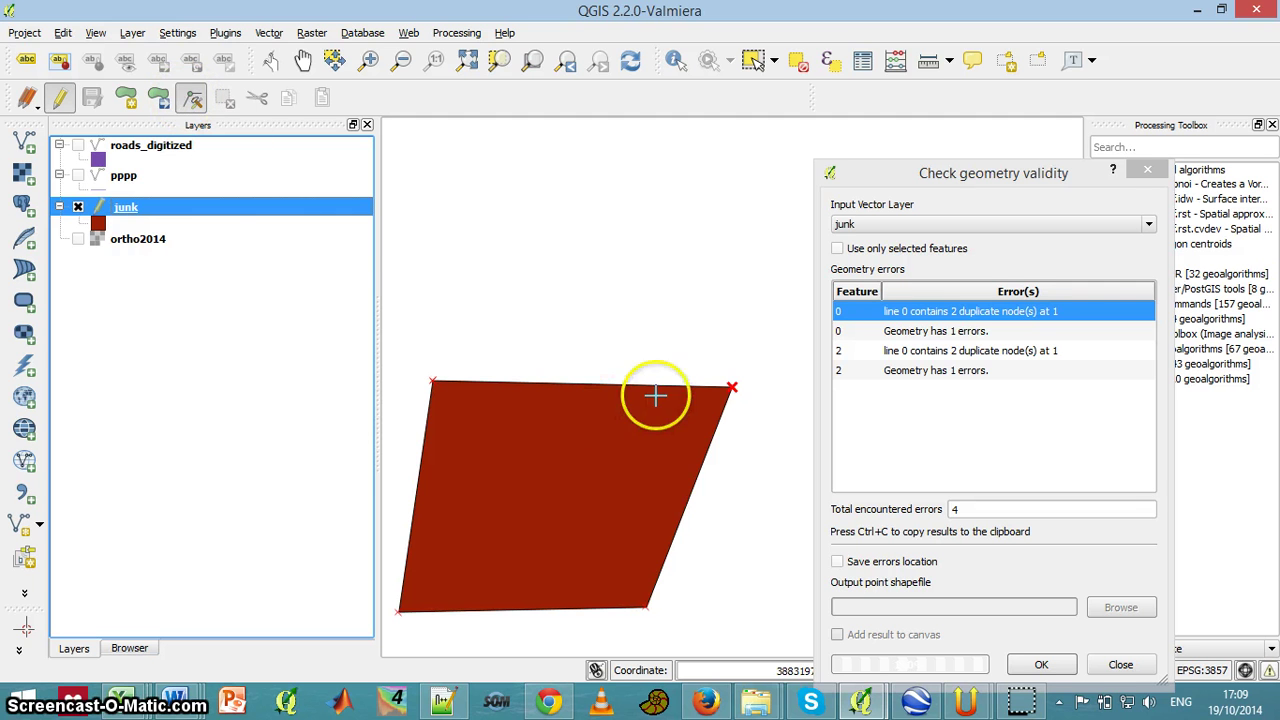
{"action": "left_click", "coordinate": [732, 386]}
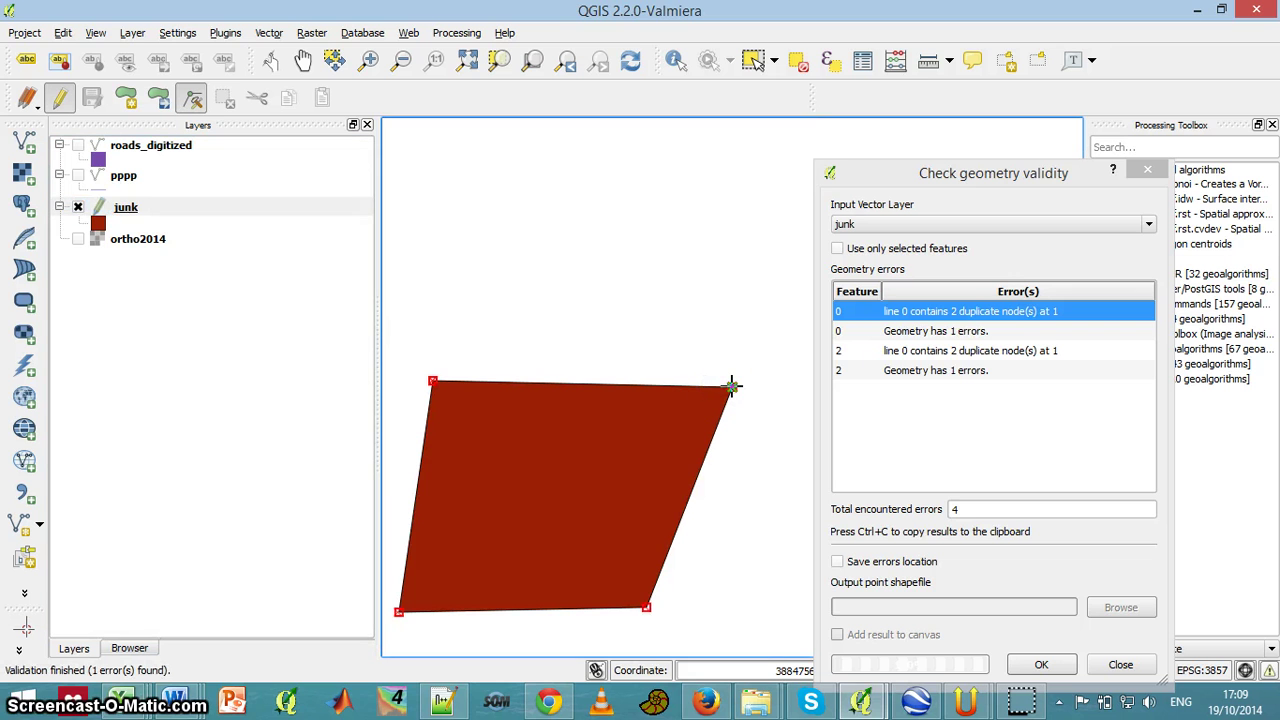
{"action": "double_click", "coordinate": [675, 385]}
{"action": "left_click_drag", "start_coordinate": [675, 385], "coordinate": [676, 365]}
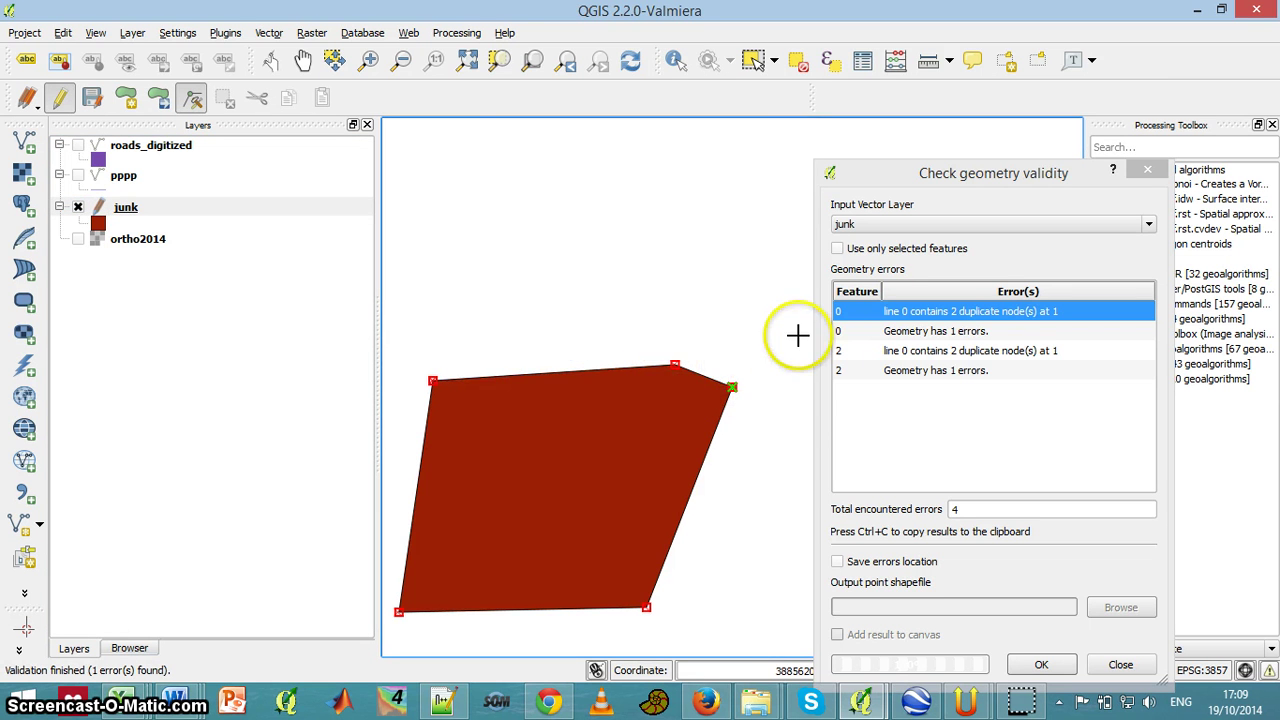
{"action": "left_click_drag", "start_coordinate": [676, 366], "coordinate": [668, 352]}
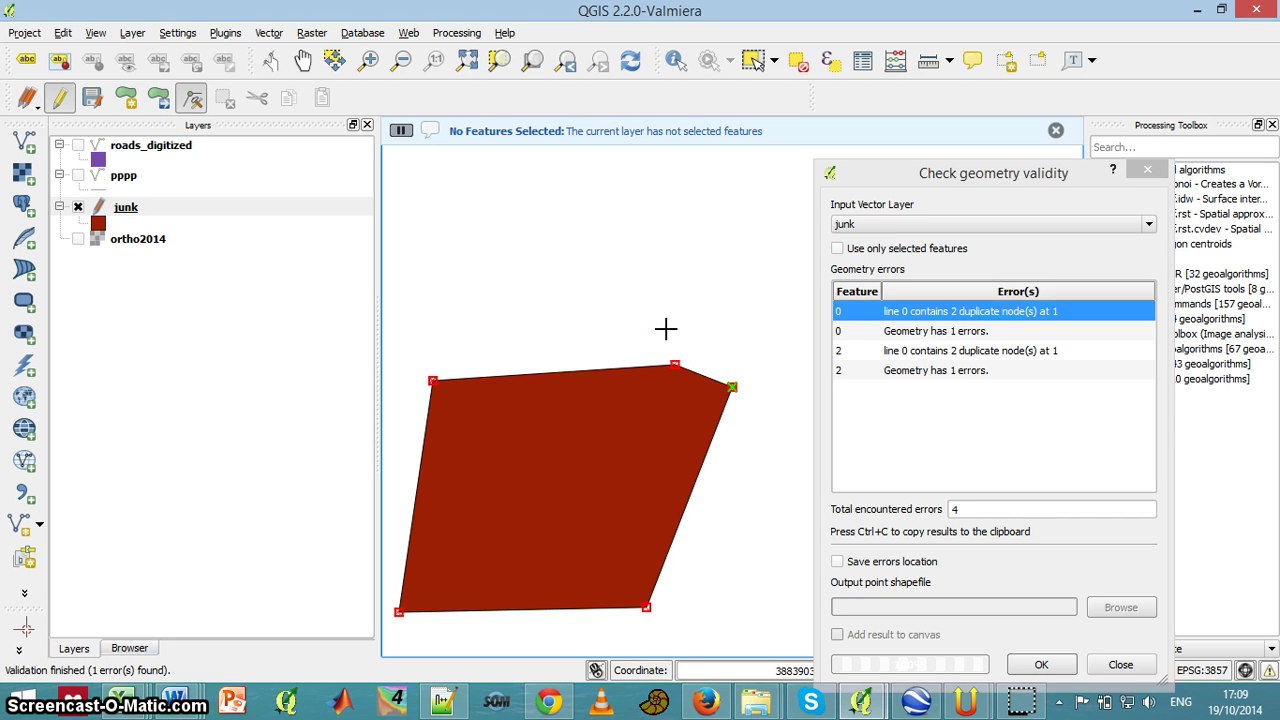
{"action": "left_click_drag", "start_coordinate": [667, 366], "coordinate": [673, 362]}
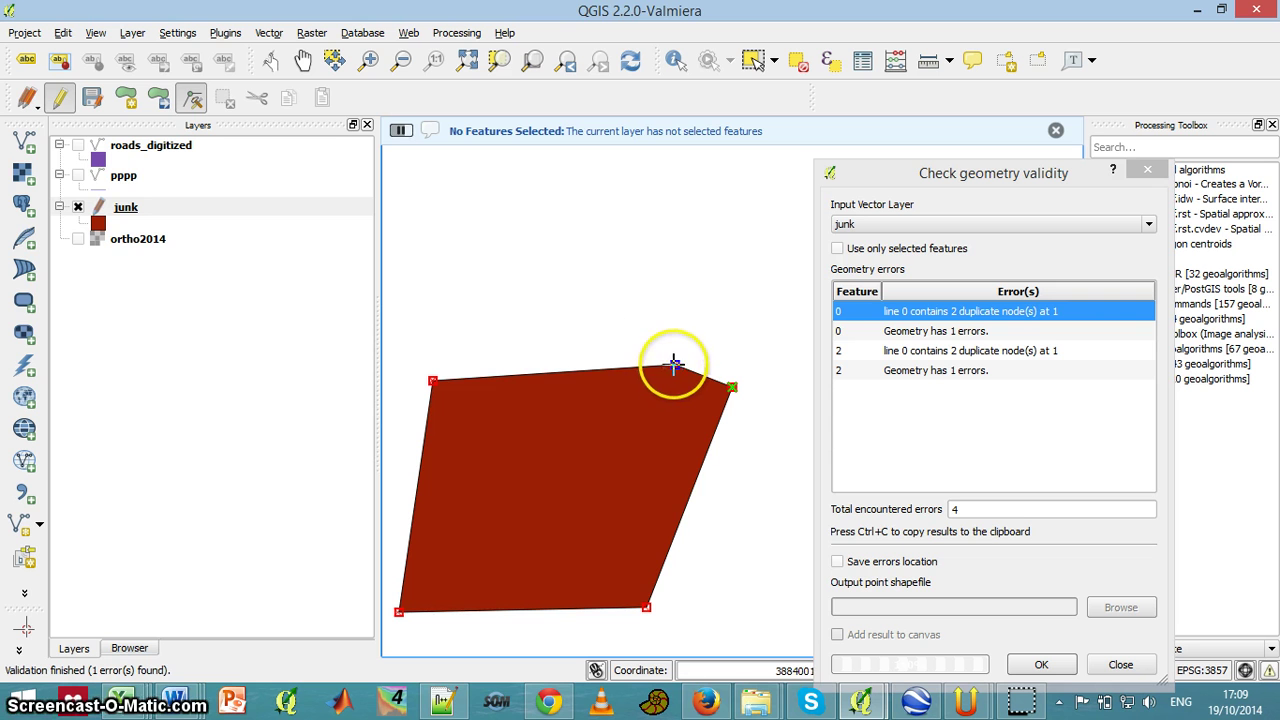
{"action": "left_click", "coordinate": [674, 364]}
{"action": "key", "text": "Delete"}
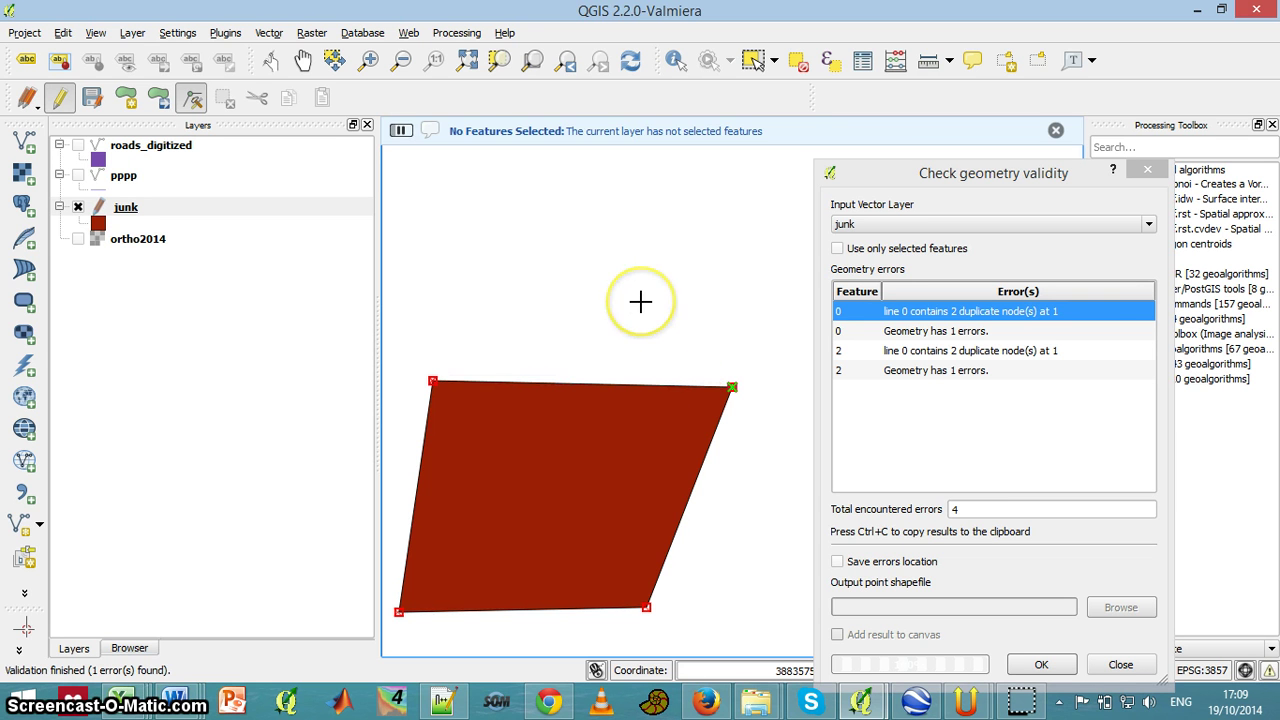
Add another top-edge vertex and delete it again, leaving the top edge straight
{"action": "left_click", "coordinate": [733, 385]}
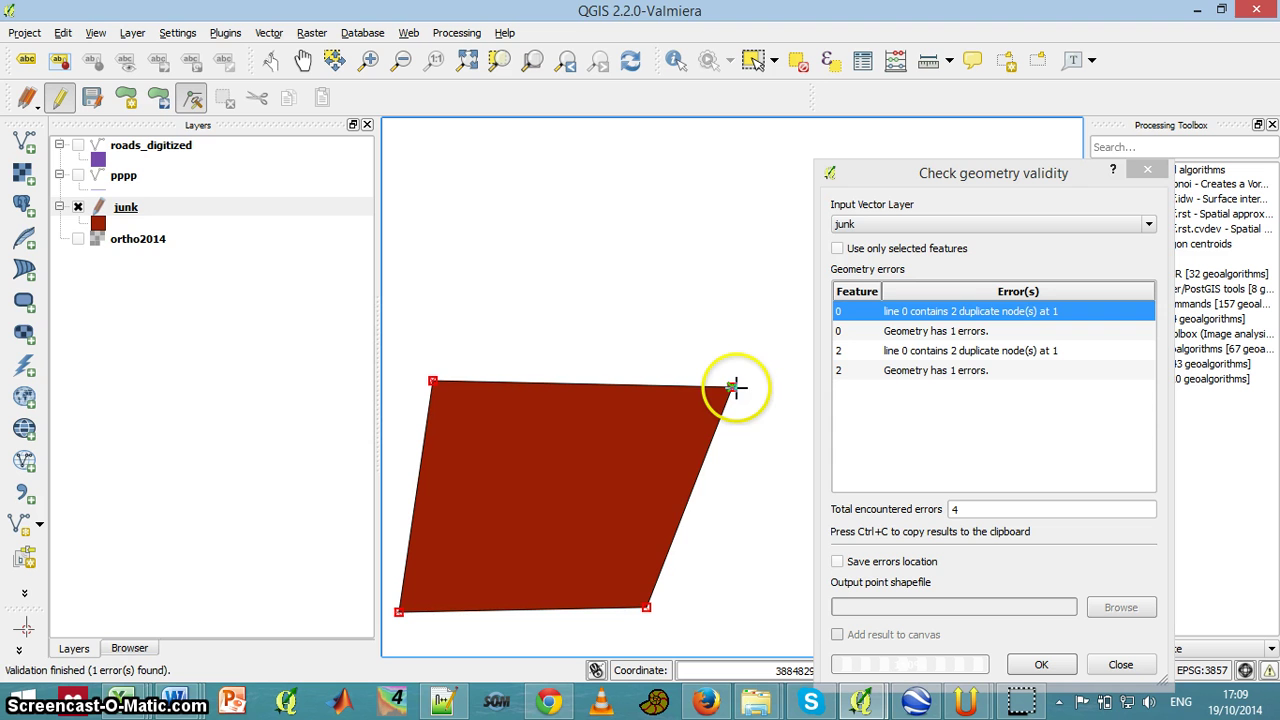
{"action": "left_click_drag", "start_coordinate": [714, 381], "coordinate": [675, 360]}
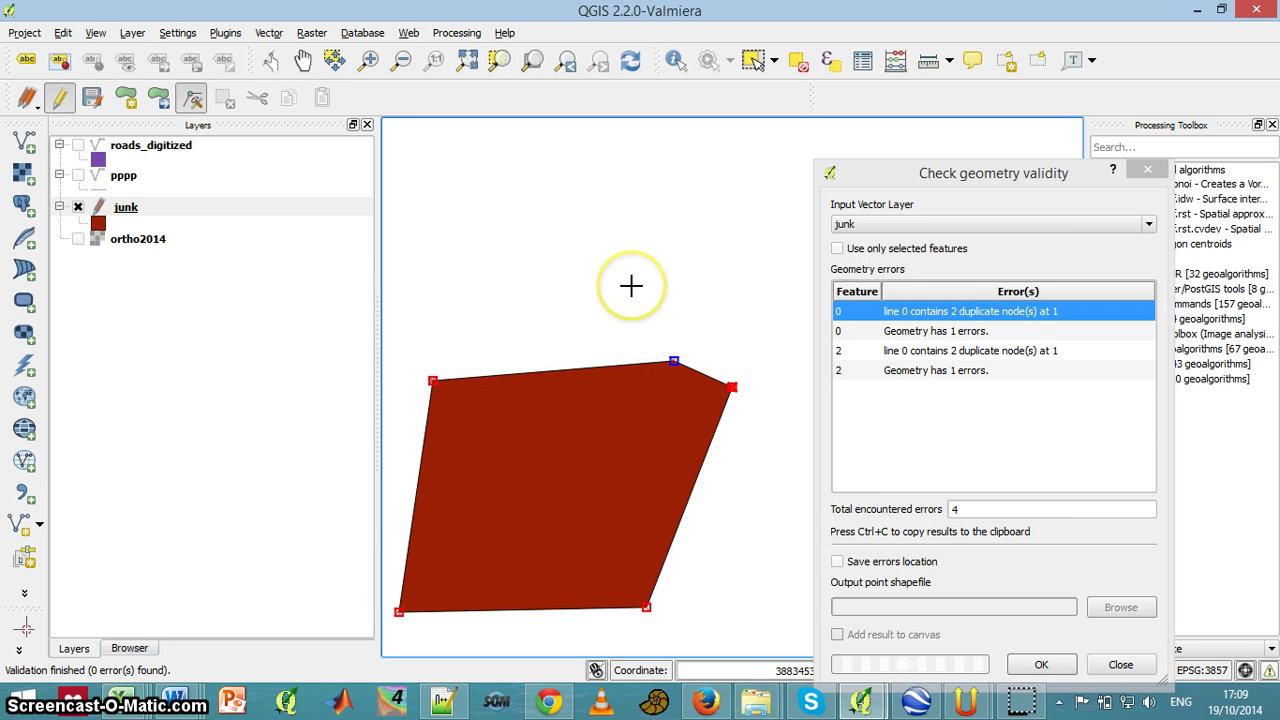
{"action": "key", "text": "Delete"}
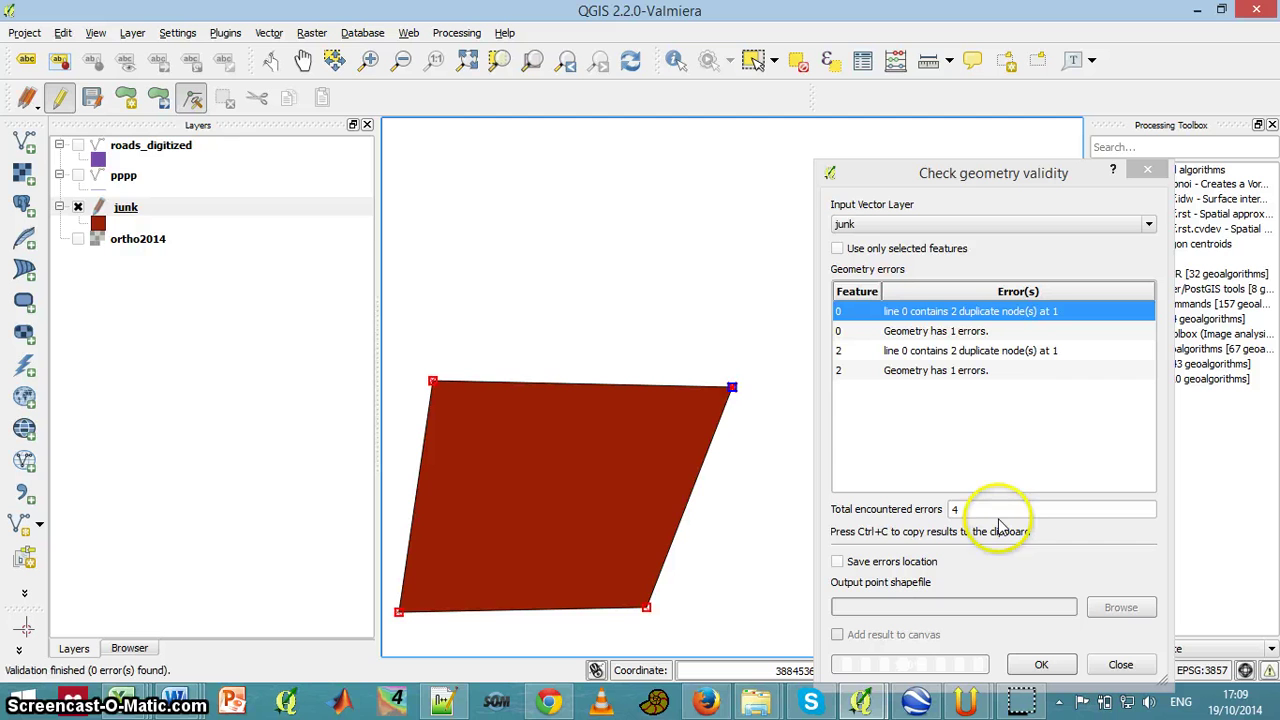
Save the junk edits, rerun the check (2 errors for feature 2), and zoom to the first error
{"action": "left_click", "coordinate": [59, 97]}
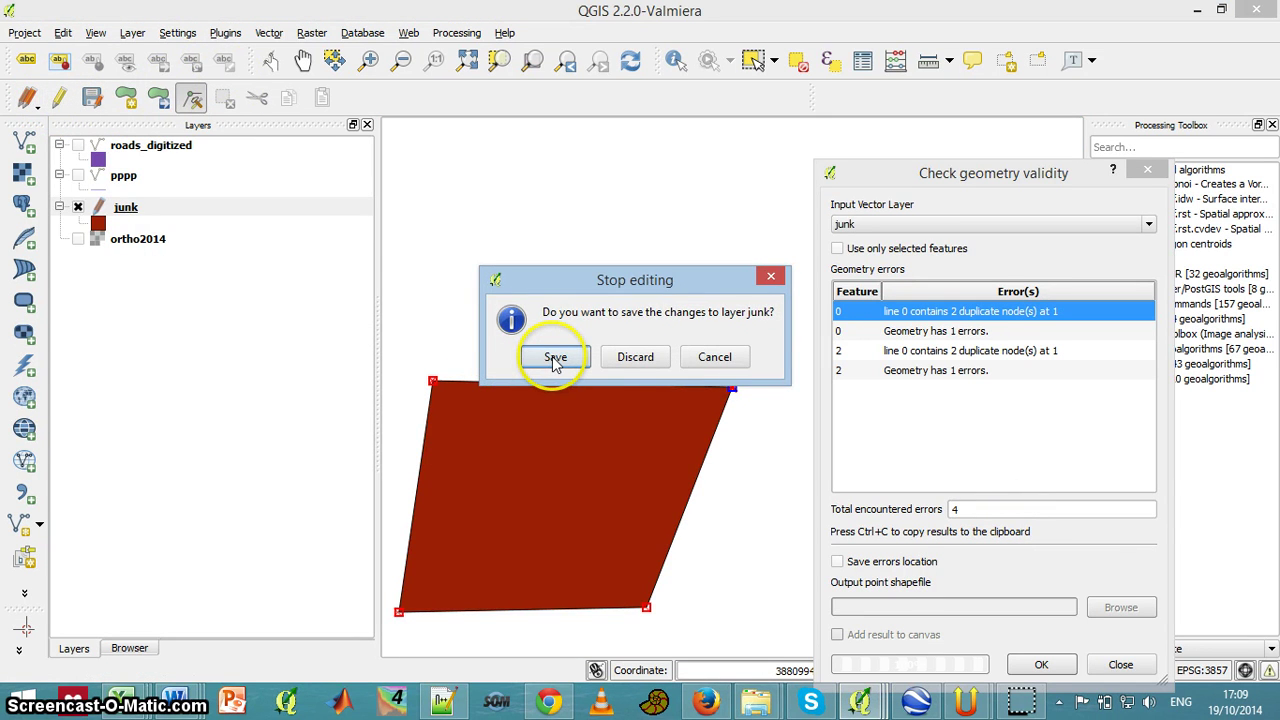
{"action": "left_click", "coordinate": [555, 358]}
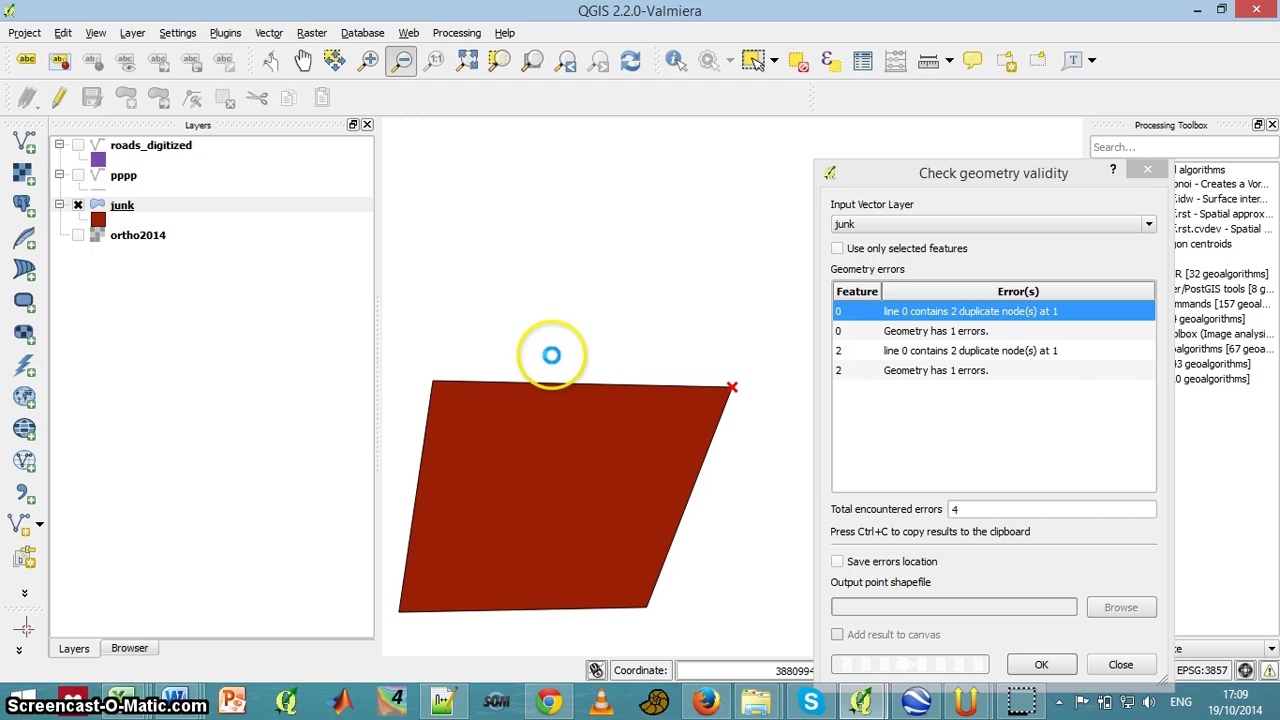
{"action": "left_click", "coordinate": [1030, 666]}
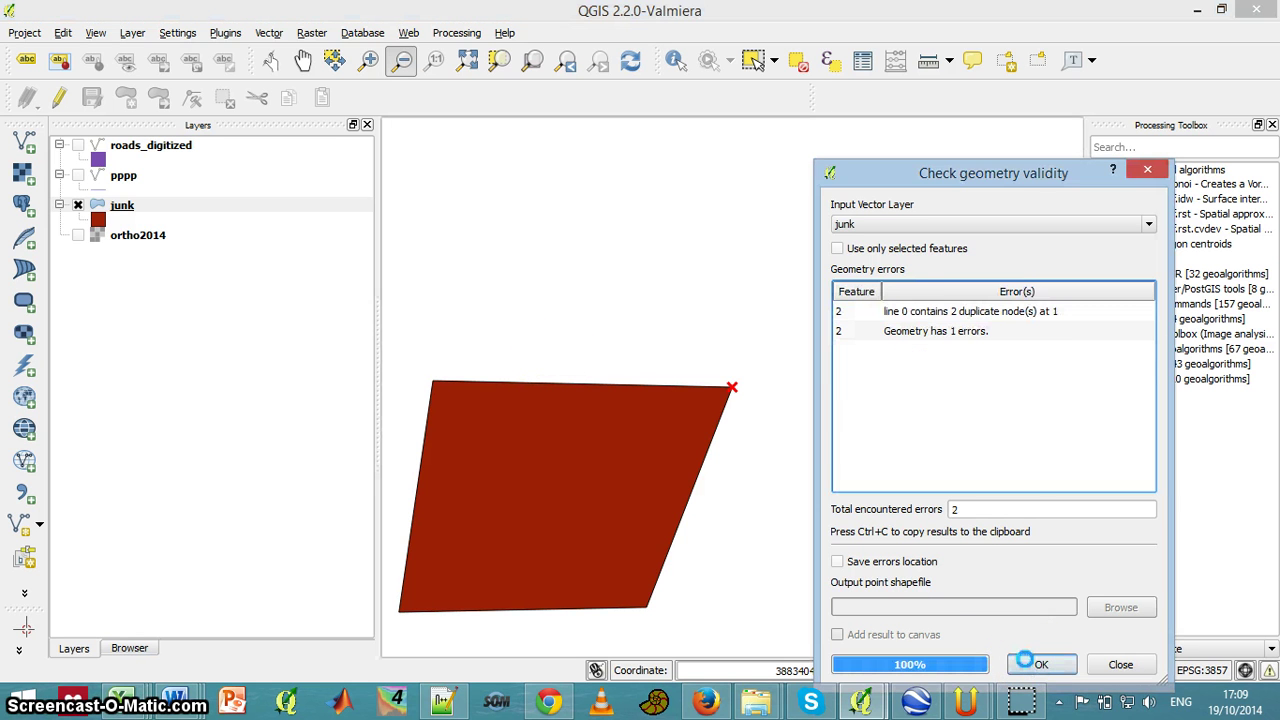
{"action": "left_click", "coordinate": [910, 312]}
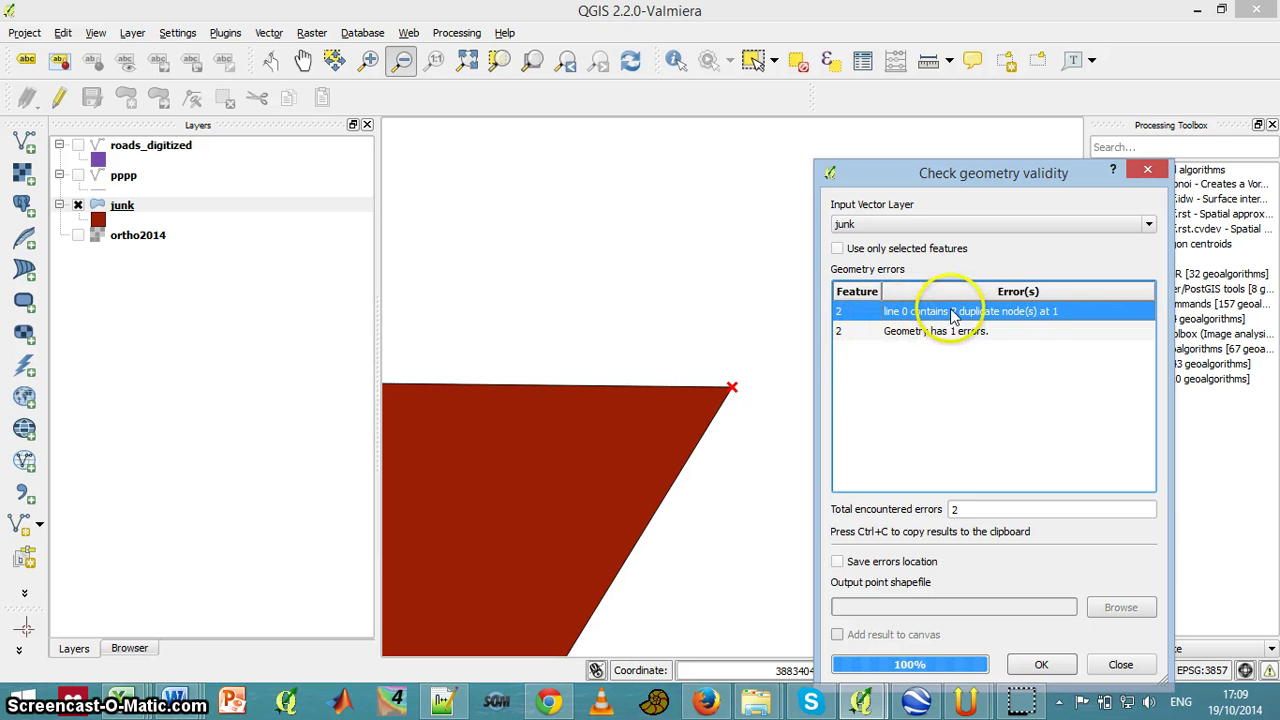
Re-edit junk and delete feature 2's duplicate top-right vertex with the Node Tool
{"action": "left_click", "coordinate": [140, 205]}
{"action": "left_click", "coordinate": [59, 97]}
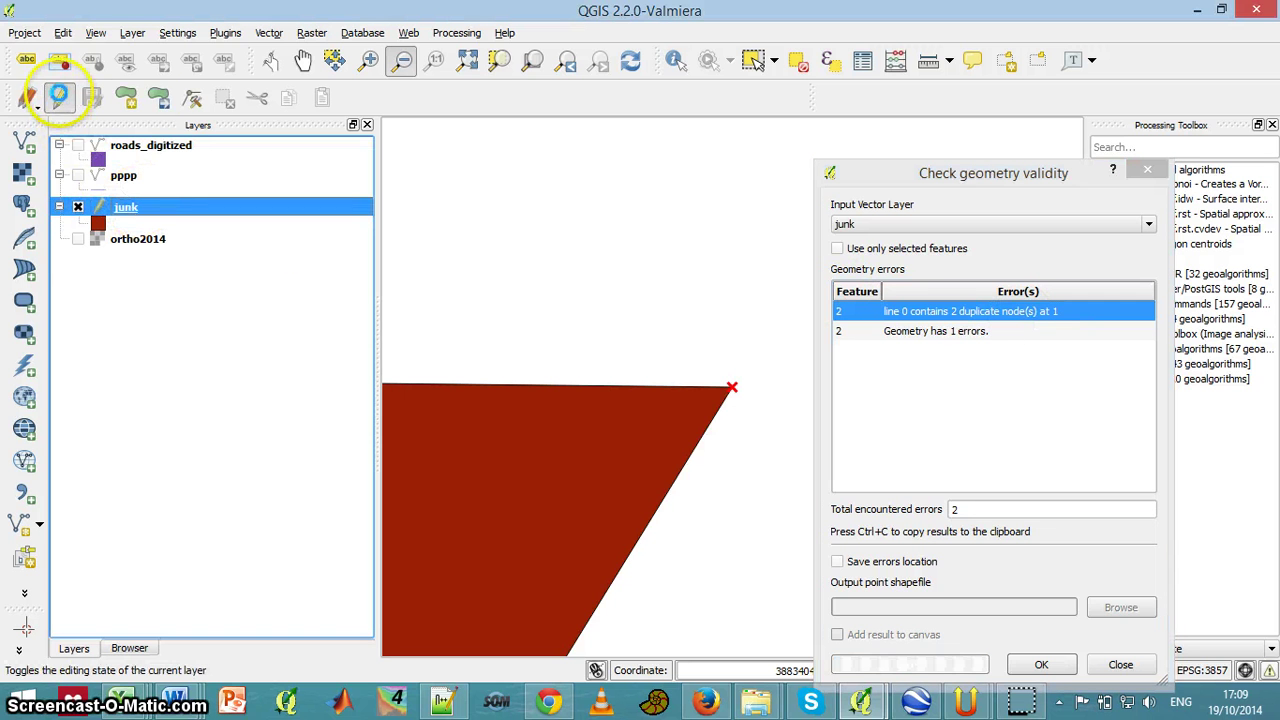
{"action": "left_click", "coordinate": [195, 98]}
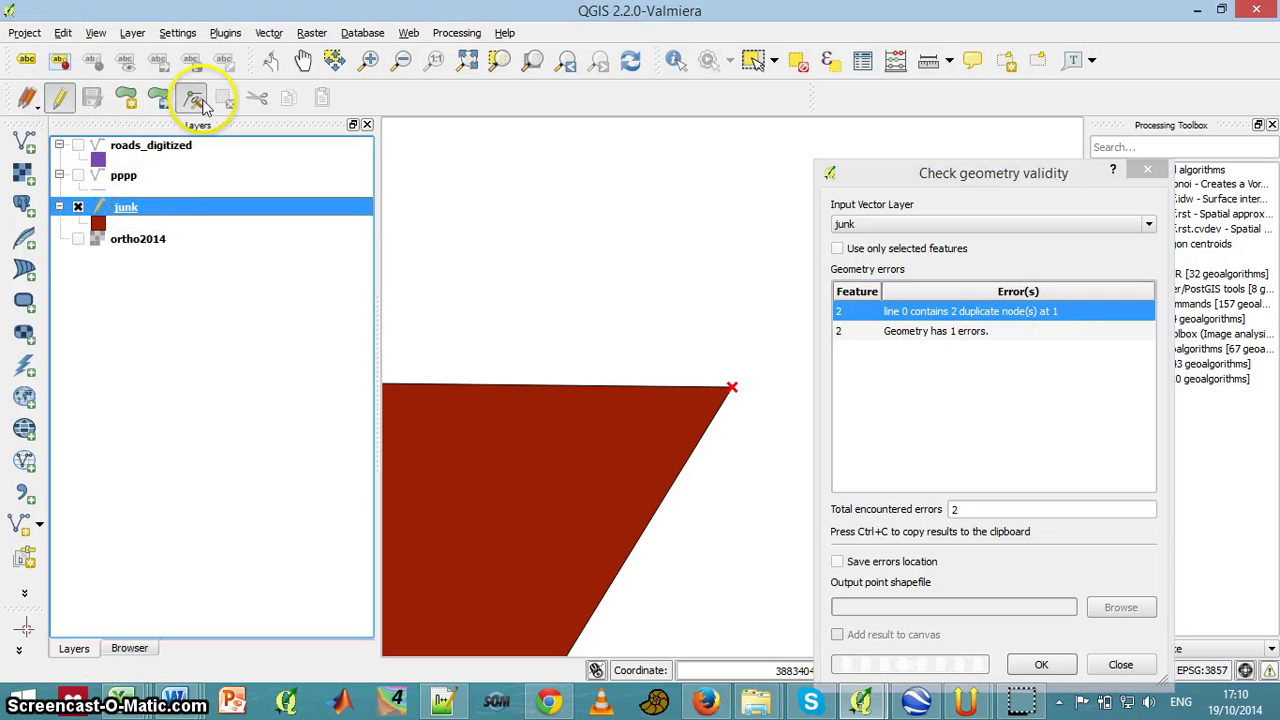
{"action": "left_click", "coordinate": [732, 386]}
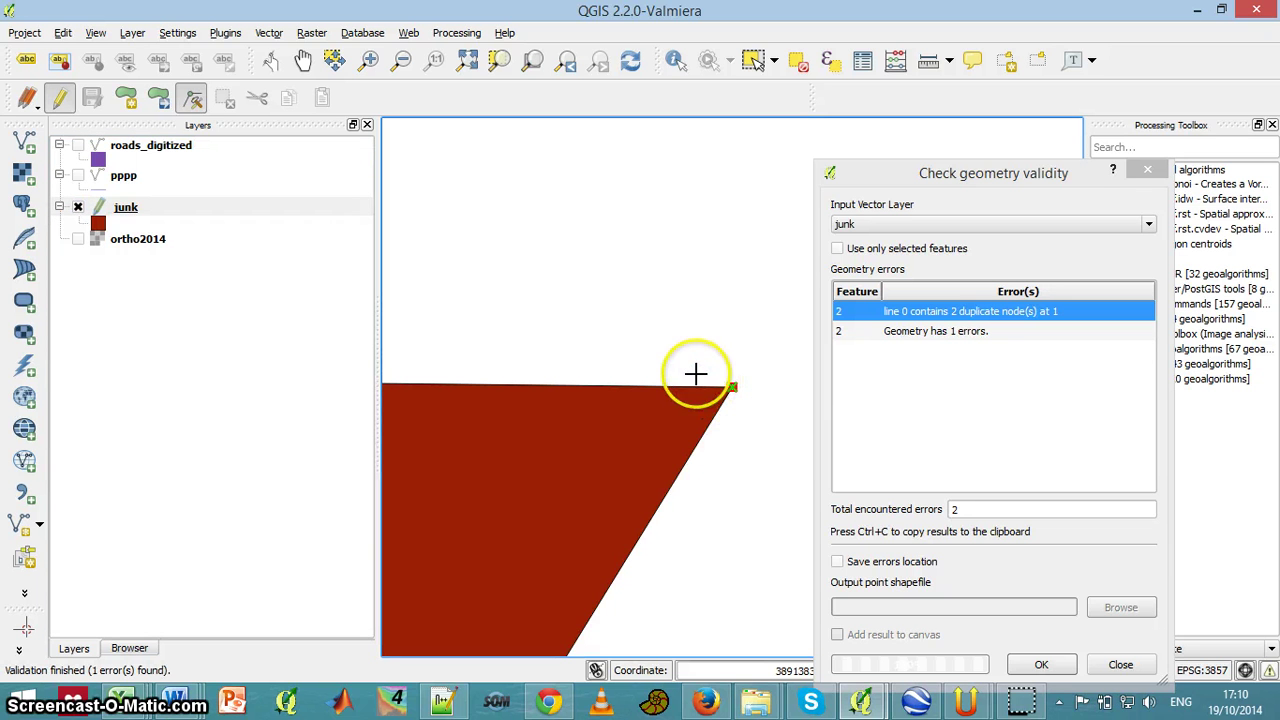
{"action": "left_click_drag", "start_coordinate": [732, 386], "coordinate": [675, 372]}
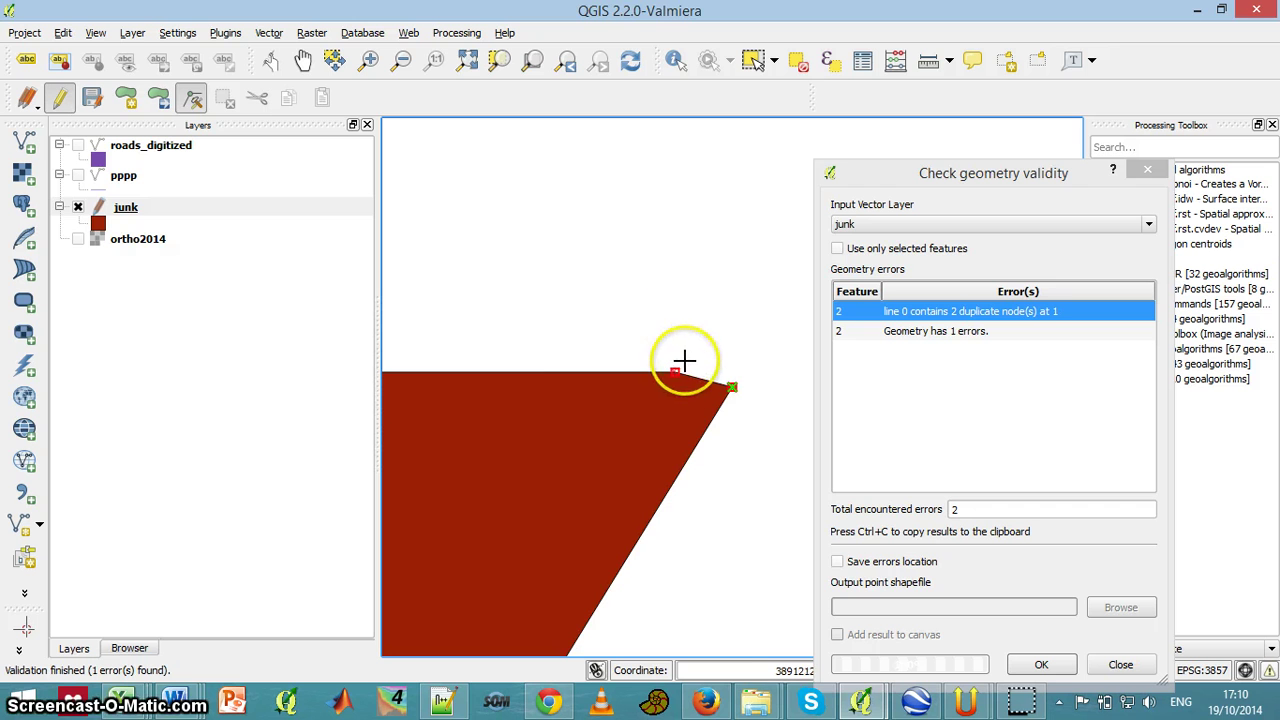
{"action": "left_click", "coordinate": [675, 372]}
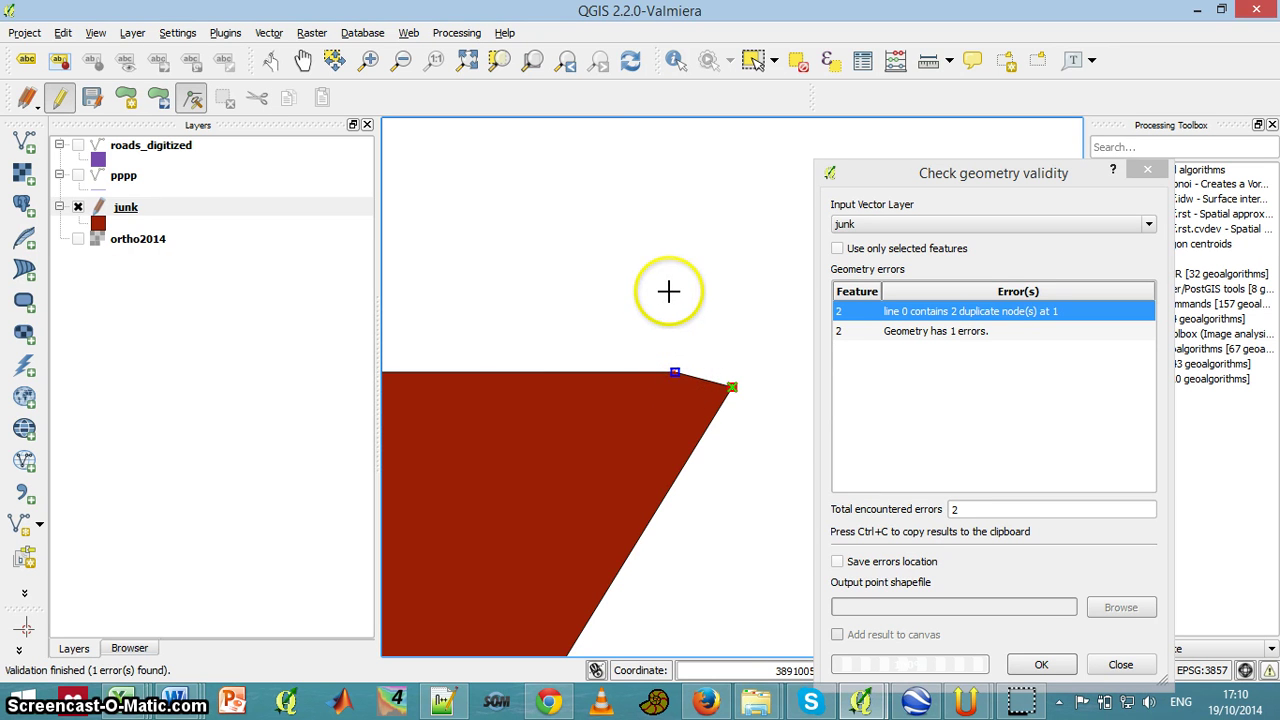
{"action": "key", "text": "Delete"}
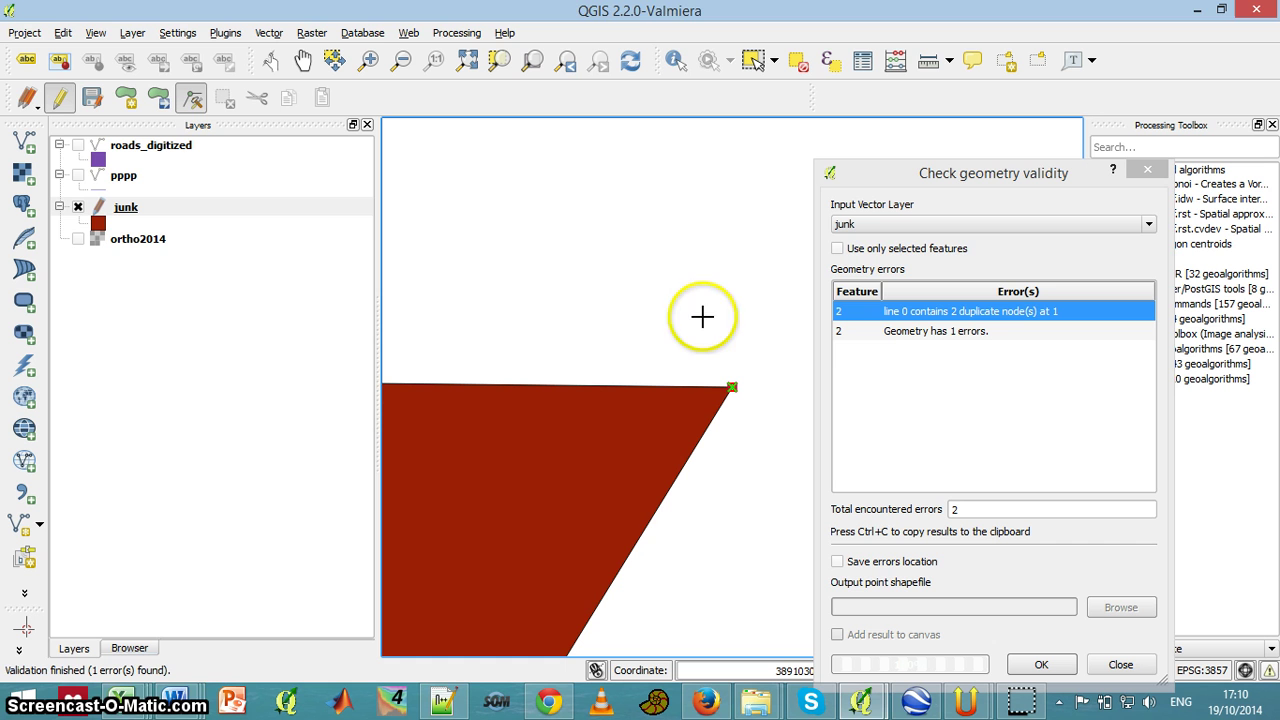
Save the junk edits, rerun the validity check, and zoom to the remaining duplicate-node error
{"action": "left_click", "coordinate": [59, 98]}
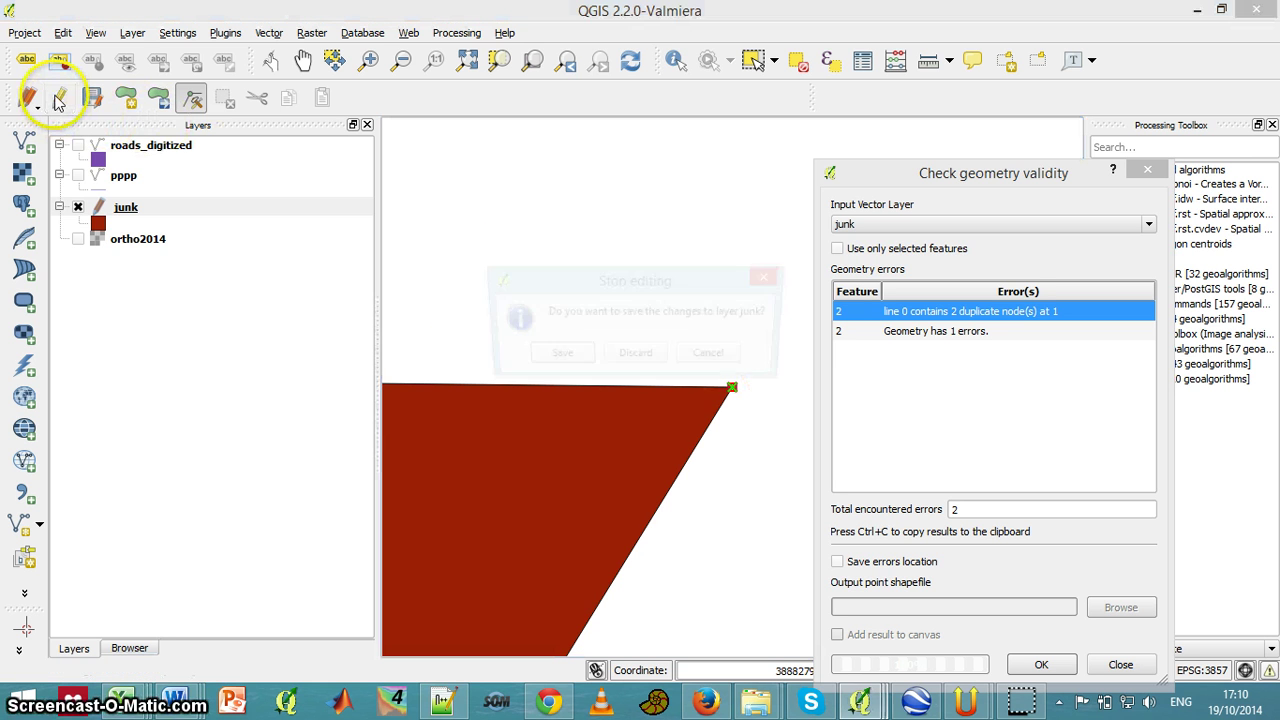
{"action": "left_click", "coordinate": [555, 358]}
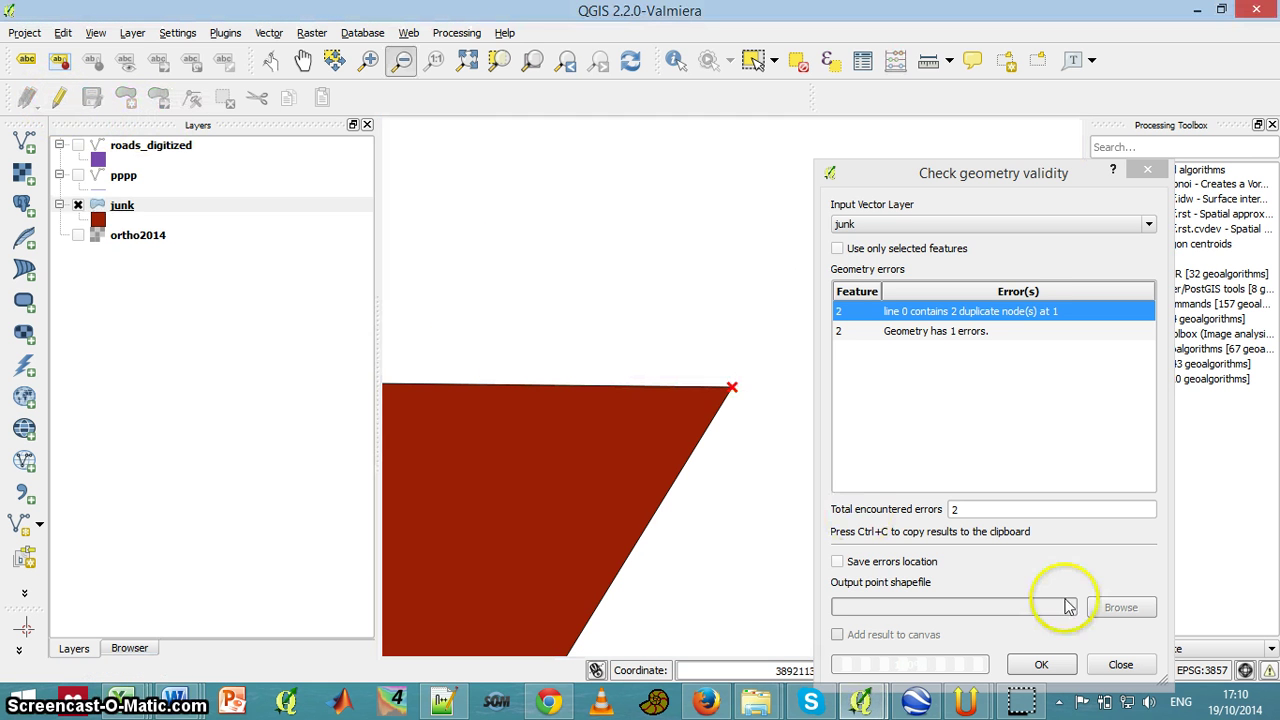
{"action": "left_click", "coordinate": [1041, 664]}
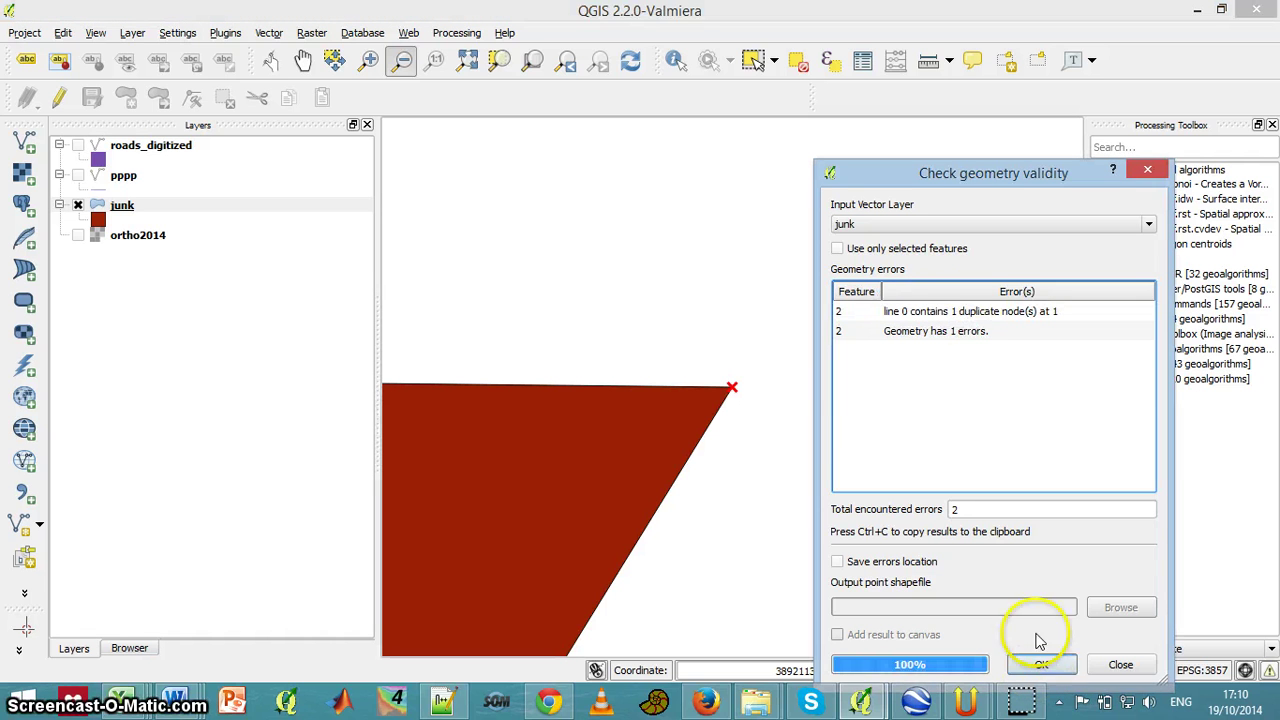
{"action": "left_click", "coordinate": [985, 313]}
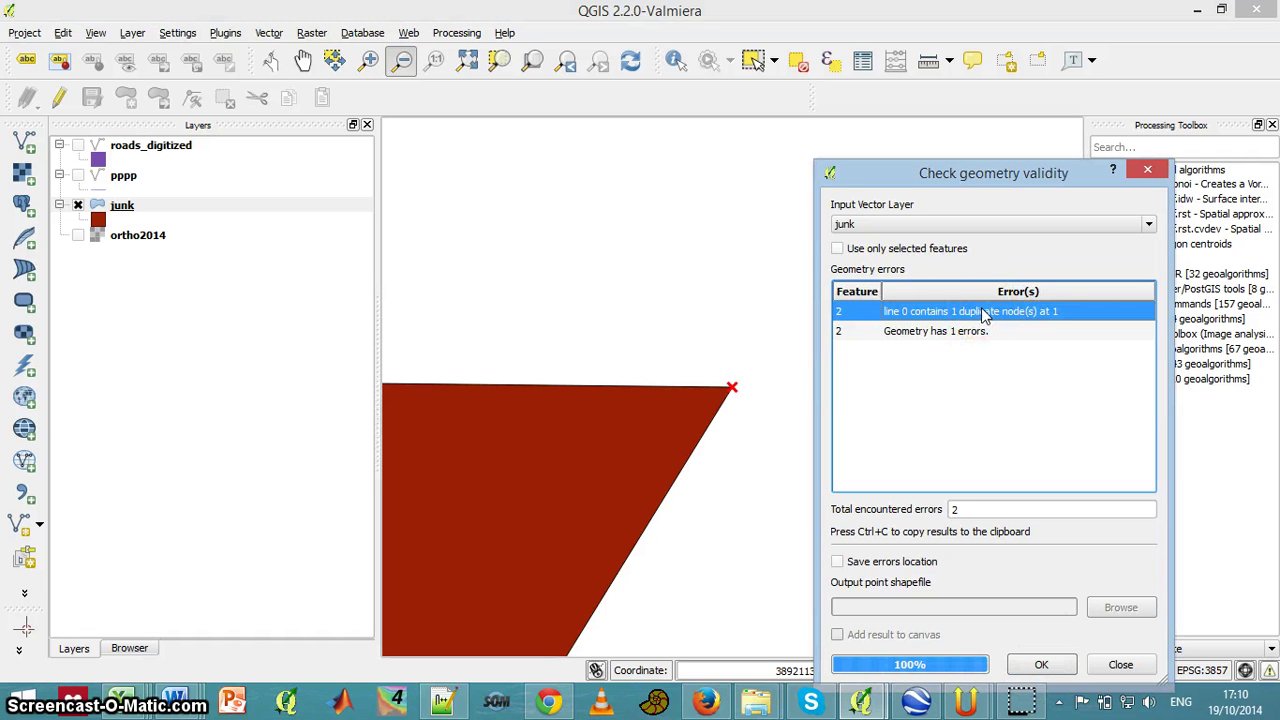
Fix feature 2's remaining duplicate corner vertex, save the layer, and recheck for 0 errors
{"action": "left_click", "coordinate": [58, 98]}
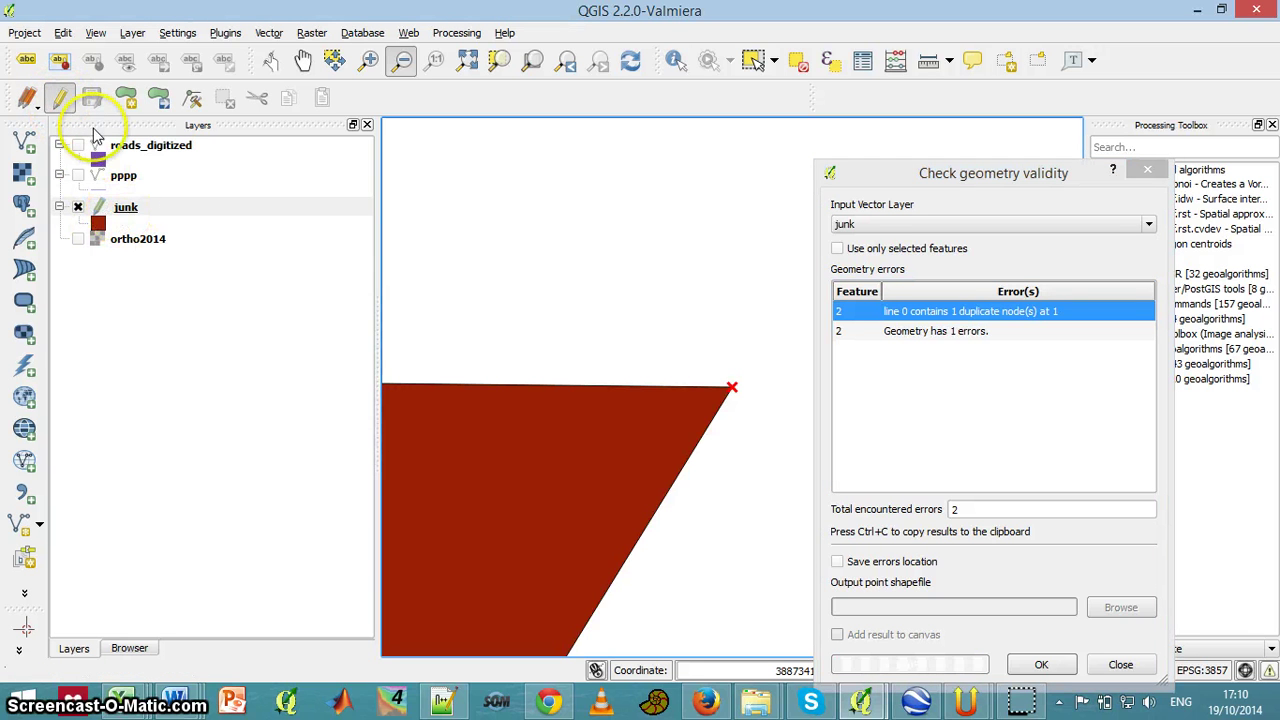
{"action": "left_click", "coordinate": [192, 99]}
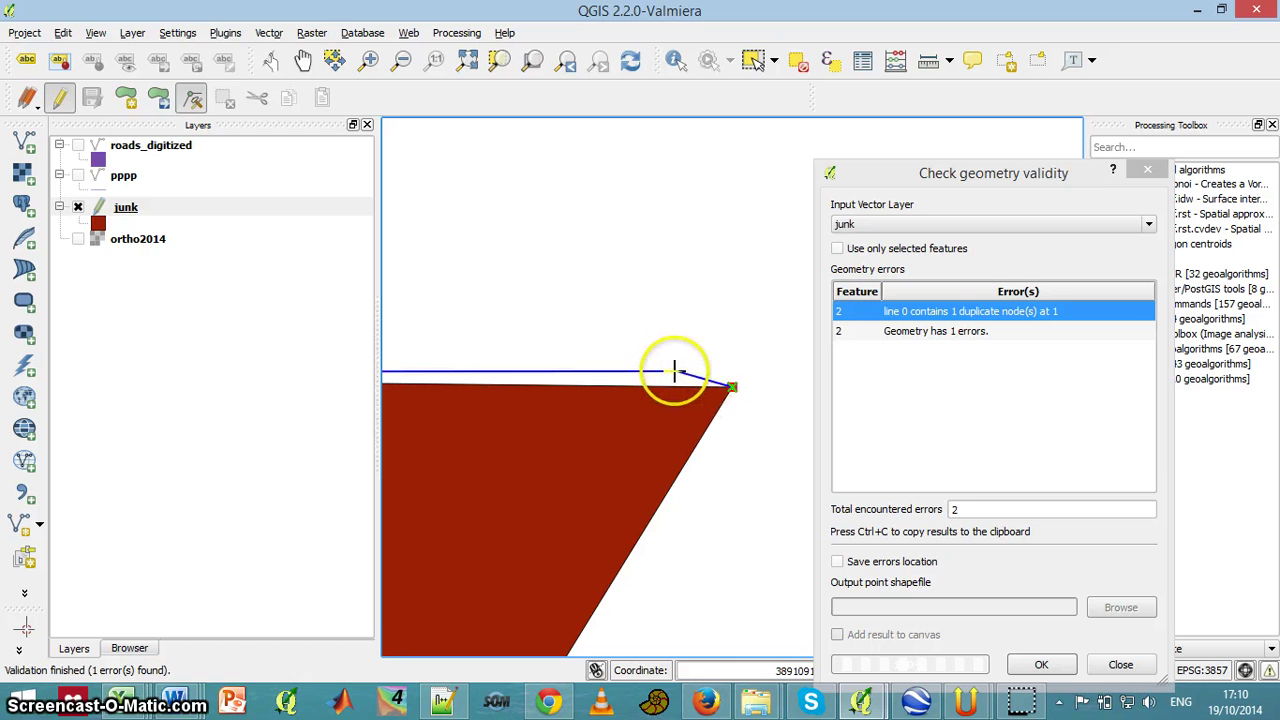
{"action": "left_click_drag", "start_coordinate": [731, 386], "coordinate": [665, 372]}
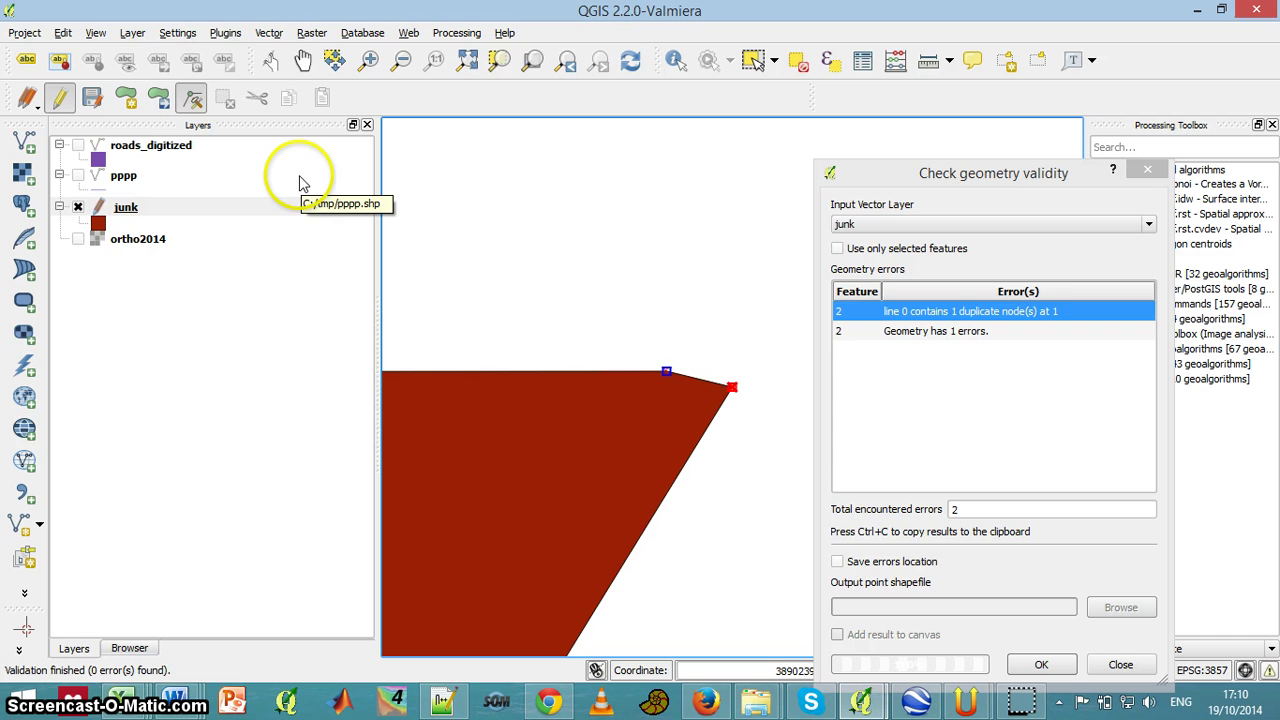
{"action": "key", "text": "ctrl+z"}
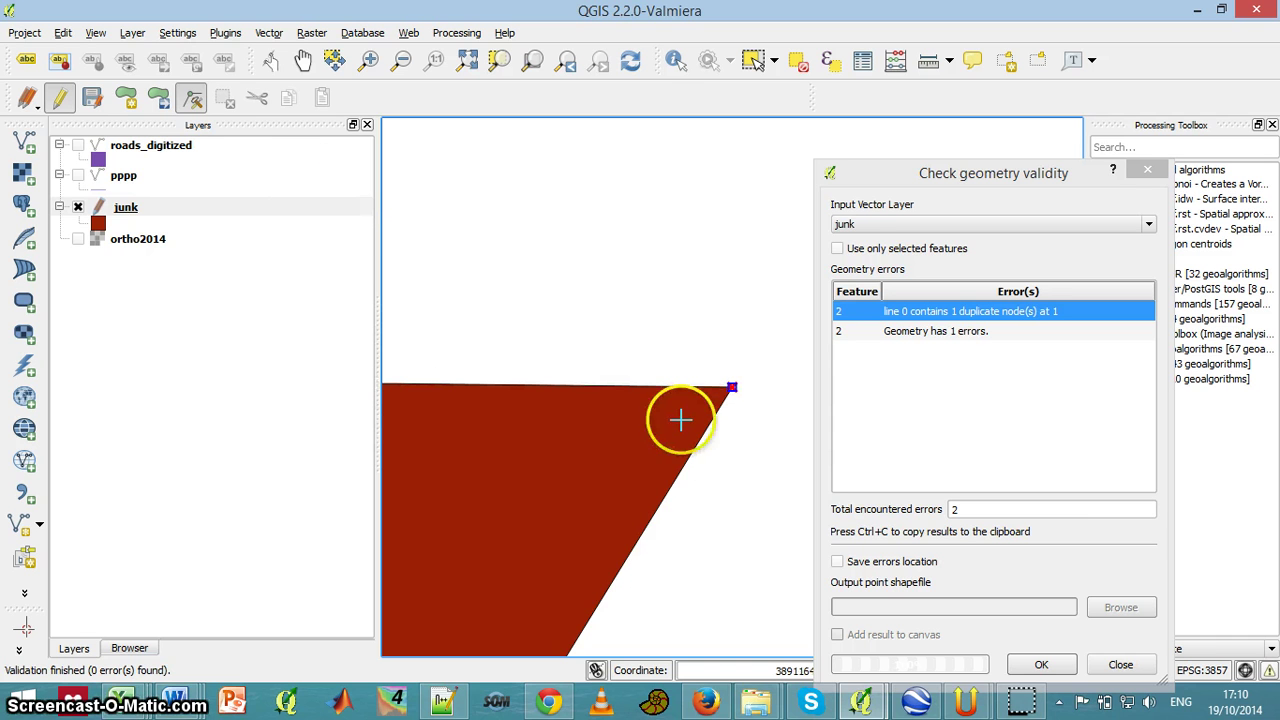
{"action": "left_click", "coordinate": [88, 97]}
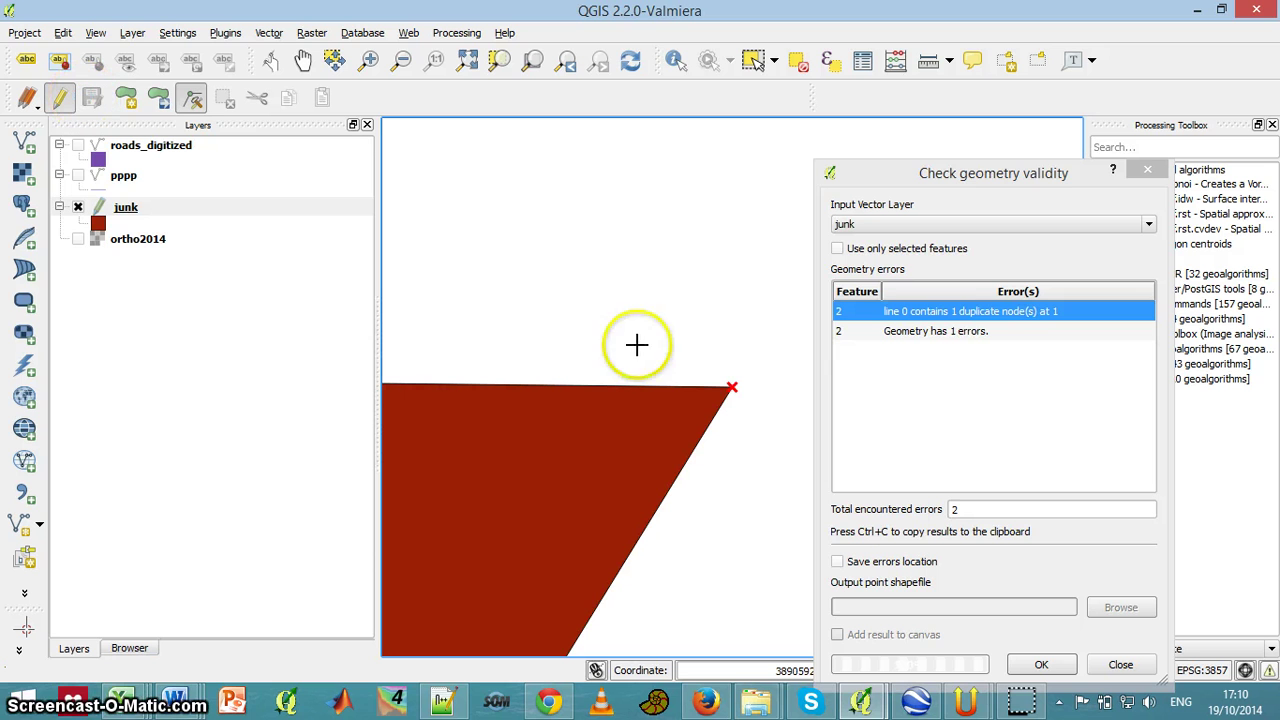
{"action": "left_click", "coordinate": [1041, 665]}
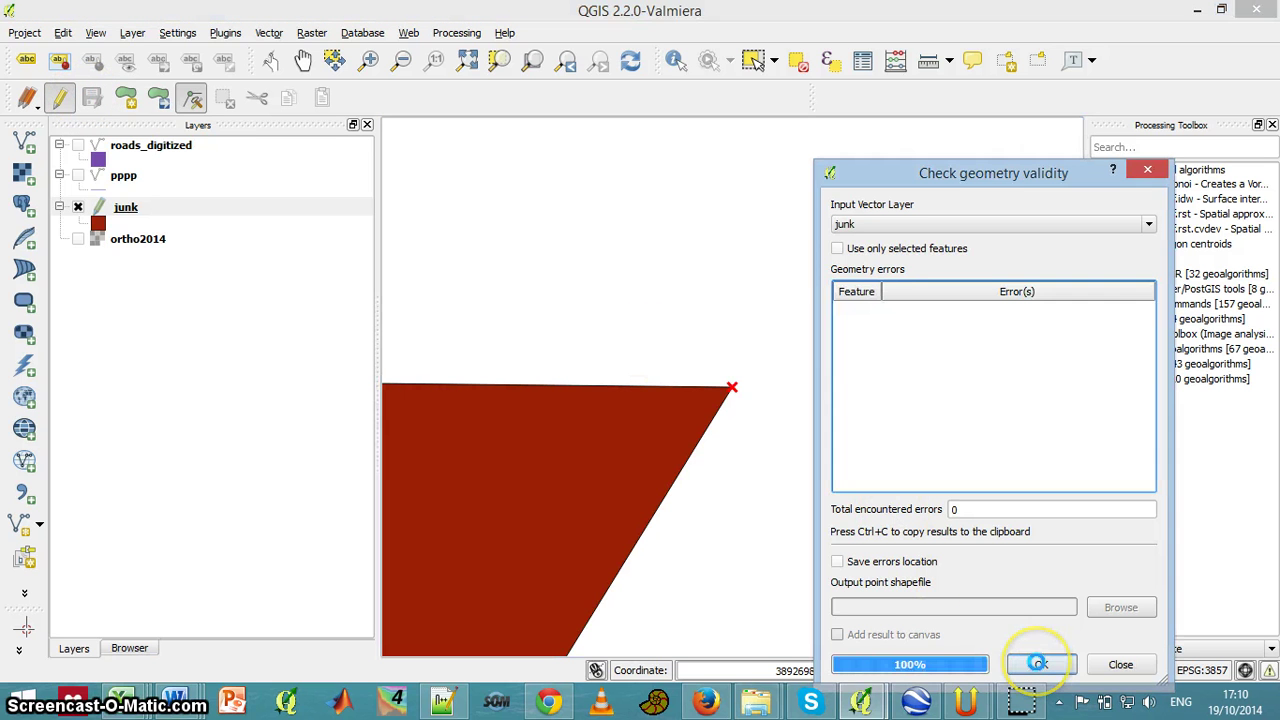